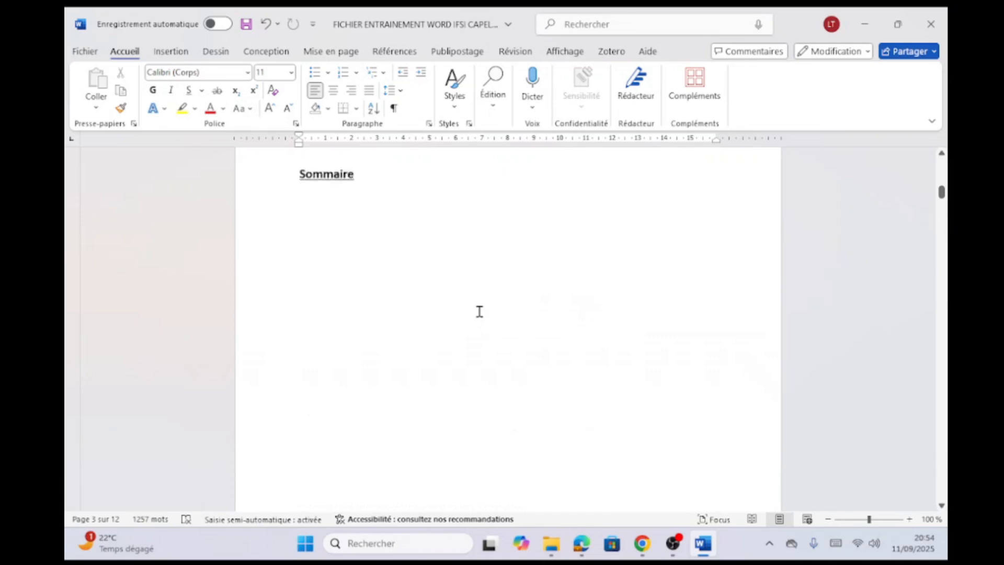
Apply the multilevel list numbered 1 Titre 1, 1.1 Titre 2, 1.1.1 Titre 3 to the "Introduction" heading.
{"action": "scroll", "coordinate": [491, 330], "scroll_direction": "down", "scroll_amount": 12}
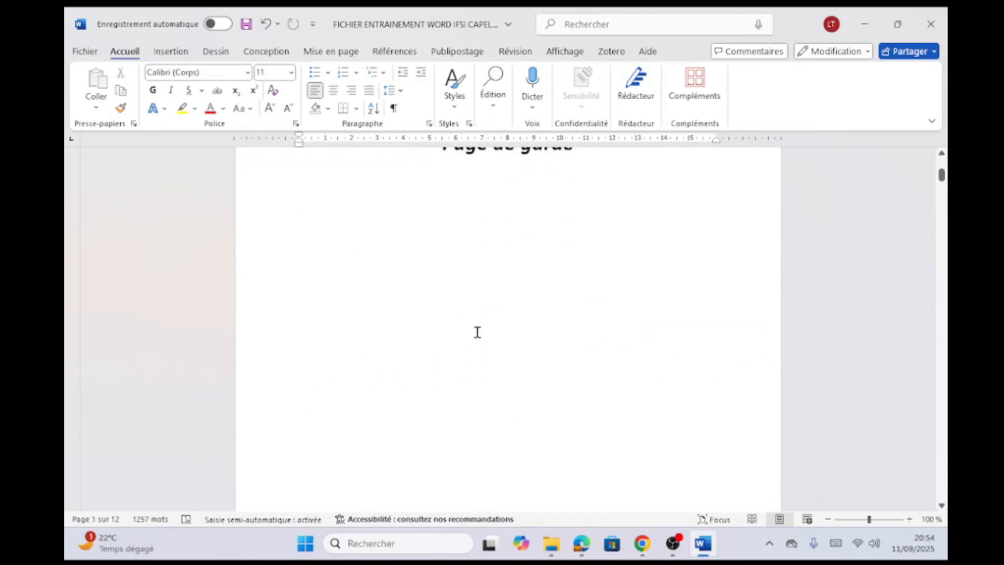
{"action": "left_click", "coordinate": [363, 344]}
{"action": "scroll", "coordinate": [414, 333], "scroll_direction": "down", "scroll_amount": 3}
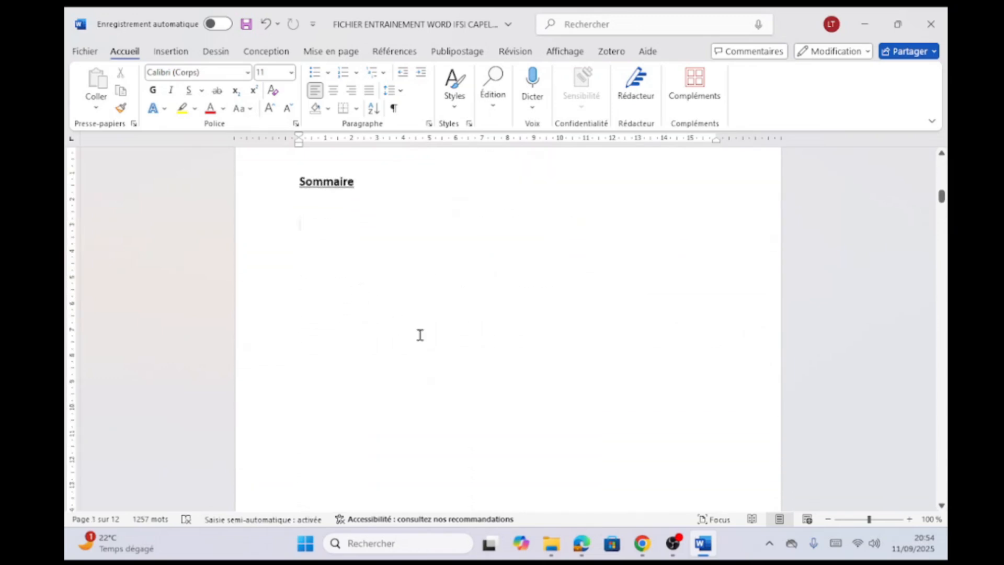
{"action": "scroll", "coordinate": [439, 258], "scroll_direction": "down", "scroll_amount": 11}
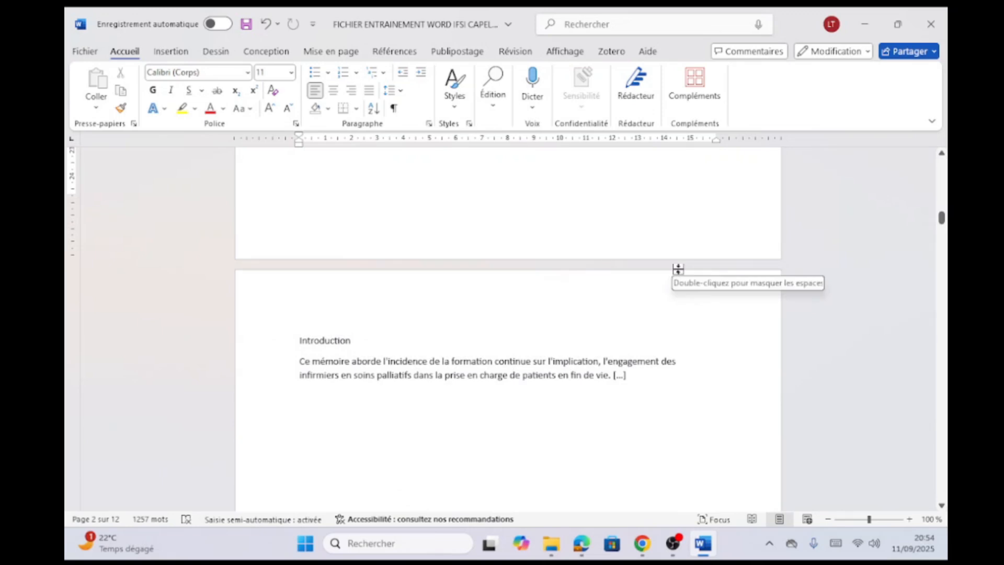
{"action": "left_click", "coordinate": [335, 340]}
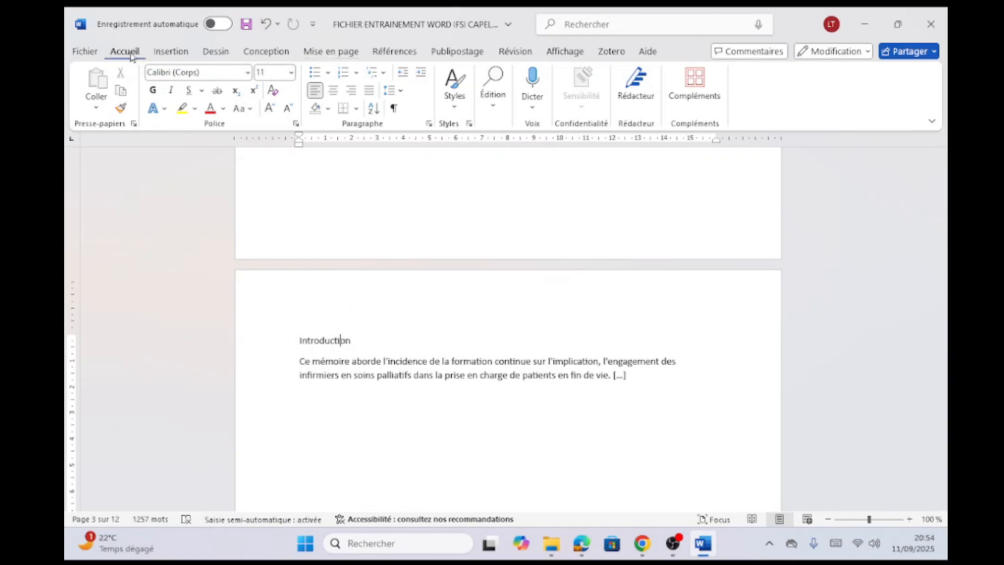
{"action": "left_click", "coordinate": [384, 73]}
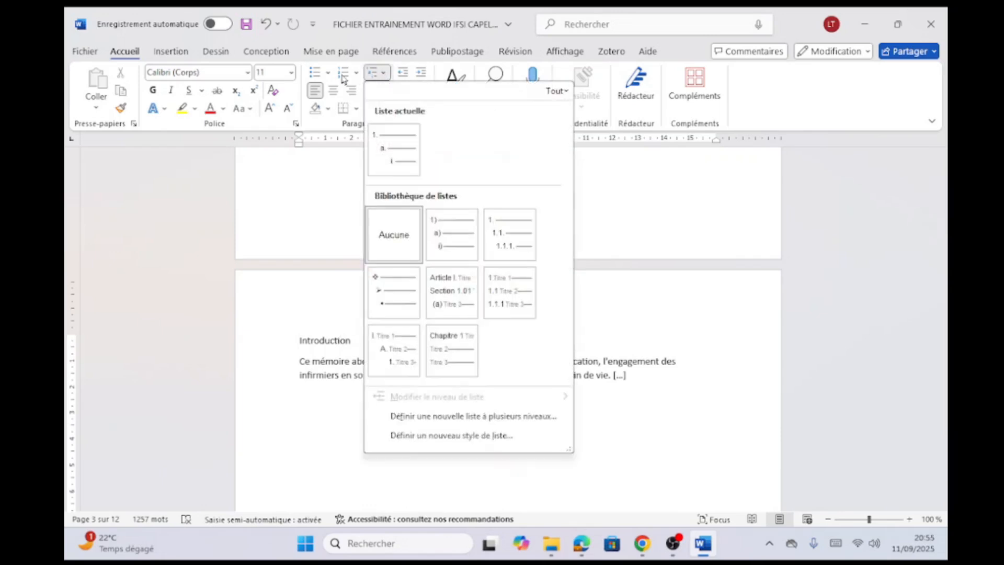
{"action": "left_click", "coordinate": [358, 75]}
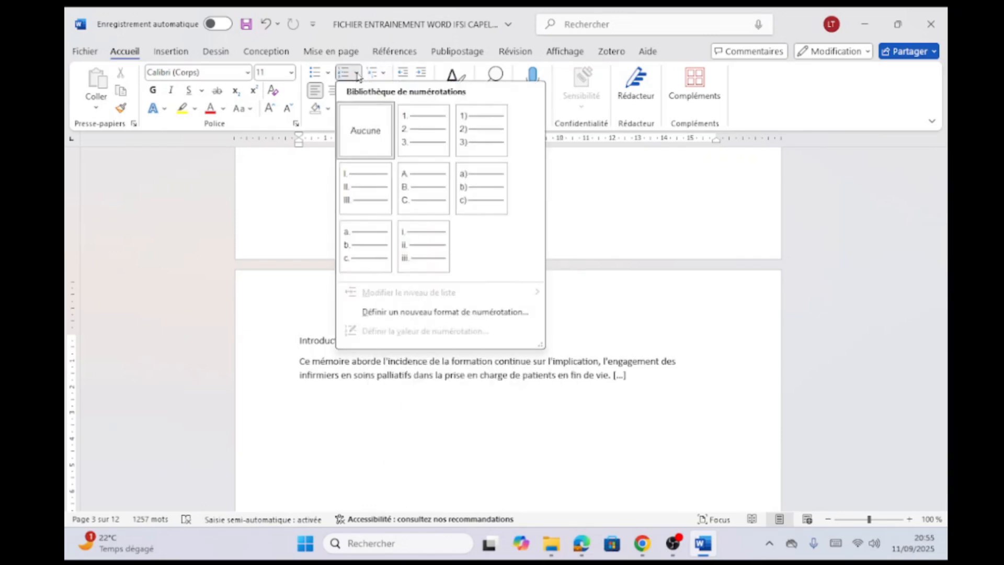
{"action": "left_click", "coordinate": [383, 75]}
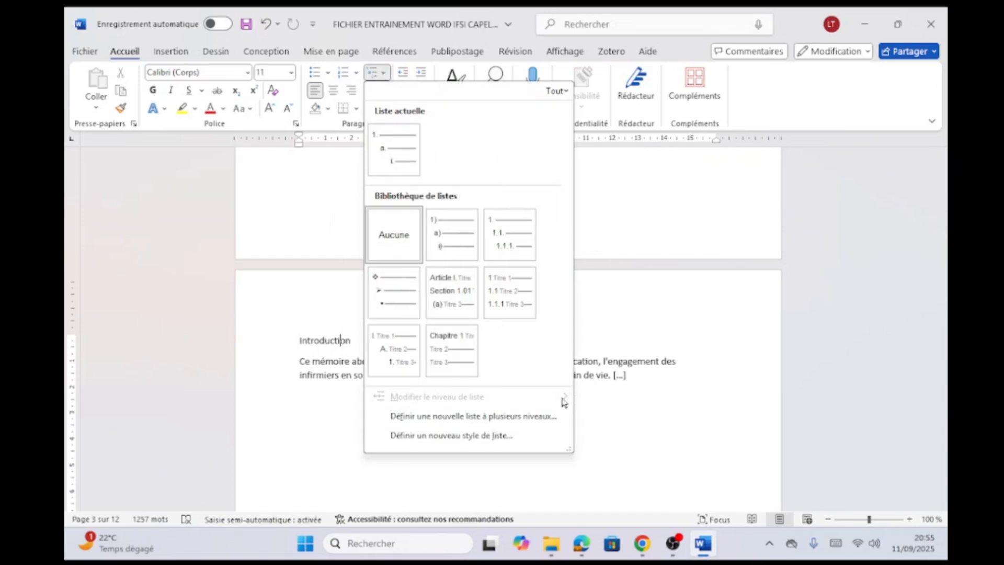
{"action": "mouse_move", "coordinate": [517, 312]}
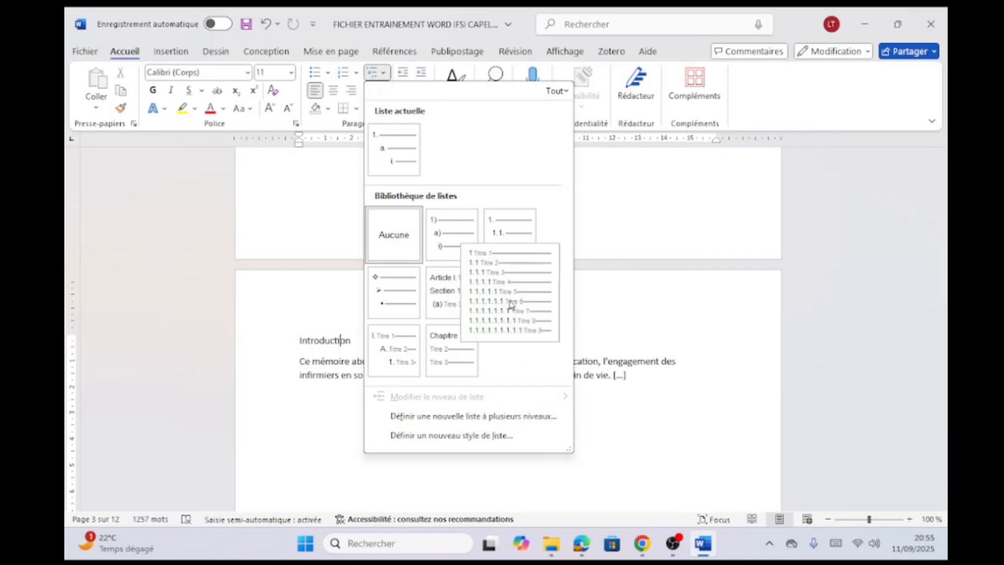
{"action": "left_click", "coordinate": [511, 303]}
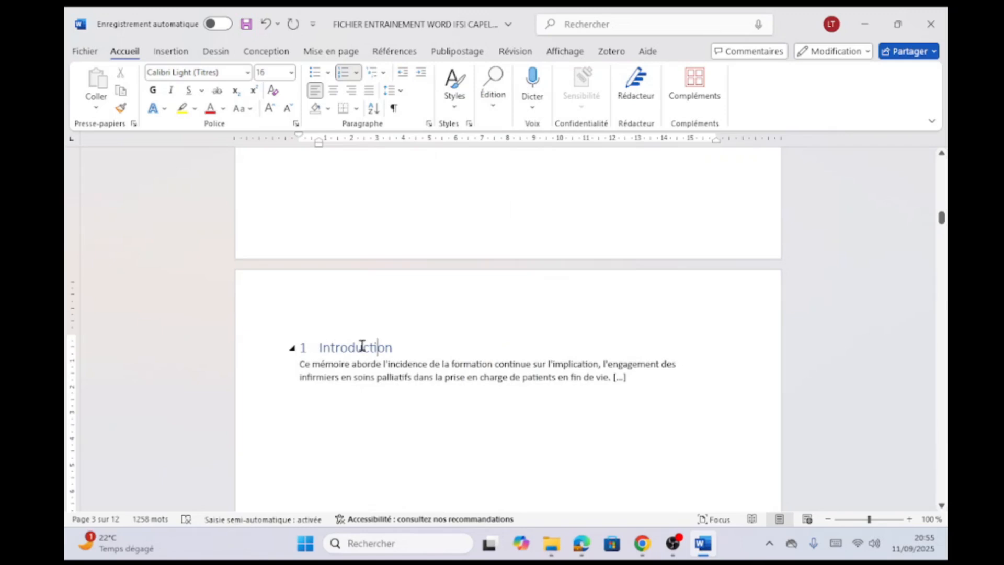
Apply the Titre 1 style to the "Situation d'appel" heading.
{"action": "scroll", "coordinate": [362, 345], "scroll_direction": "down", "scroll_amount": 1}
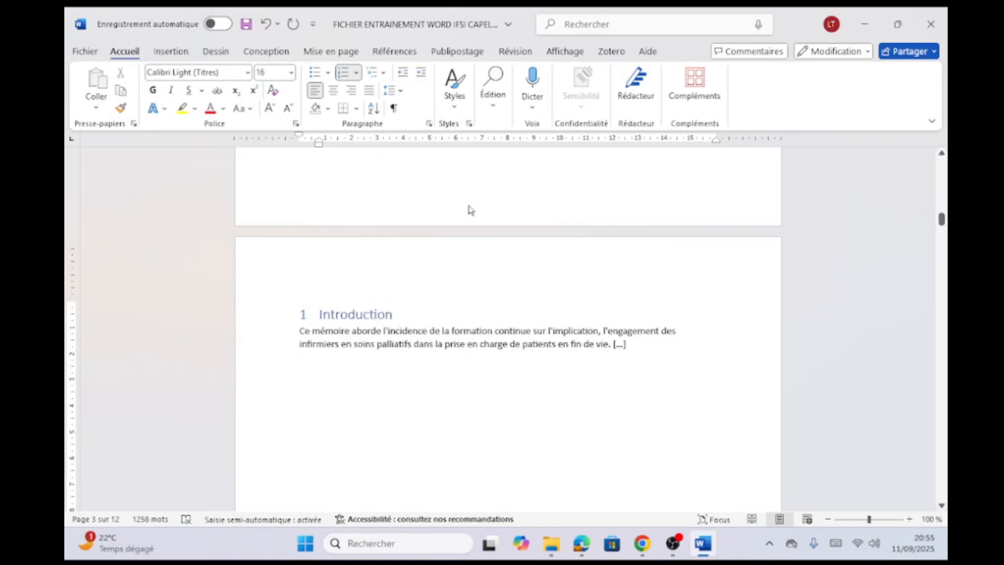
{"action": "left_click", "coordinate": [456, 110]}
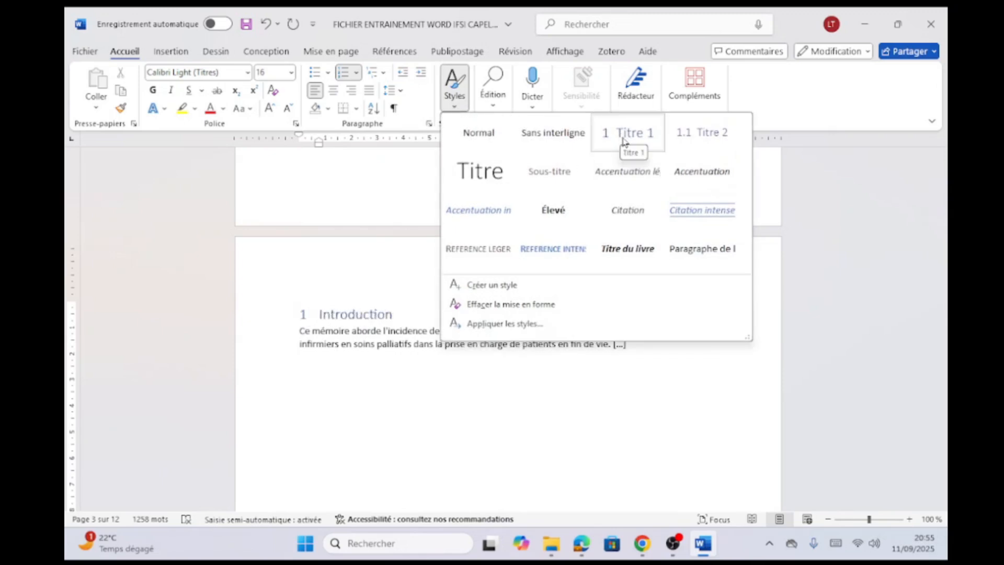
{"action": "left_click", "coordinate": [430, 384]}
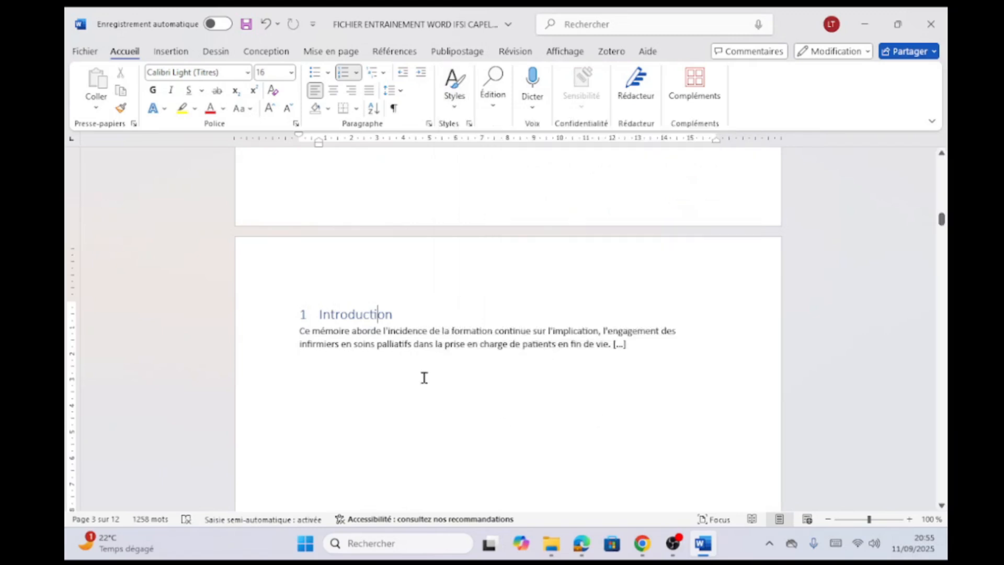
{"action": "scroll", "coordinate": [413, 366], "scroll_direction": "down", "scroll_amount": 6}
{"action": "scroll", "coordinate": [402, 352], "scroll_direction": "down", "scroll_amount": 6}
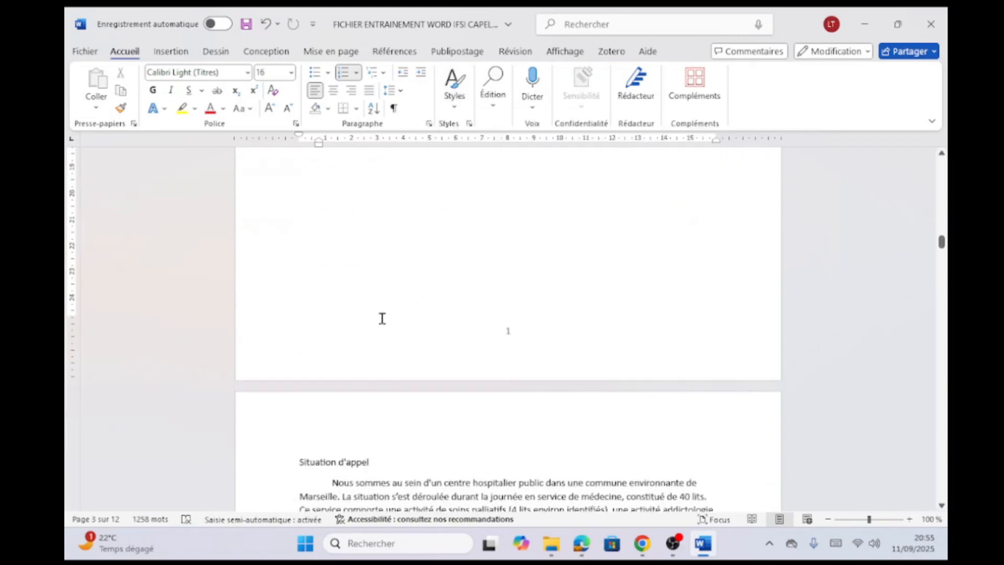
{"action": "scroll", "coordinate": [382, 309], "scroll_direction": "down", "scroll_amount": 6}
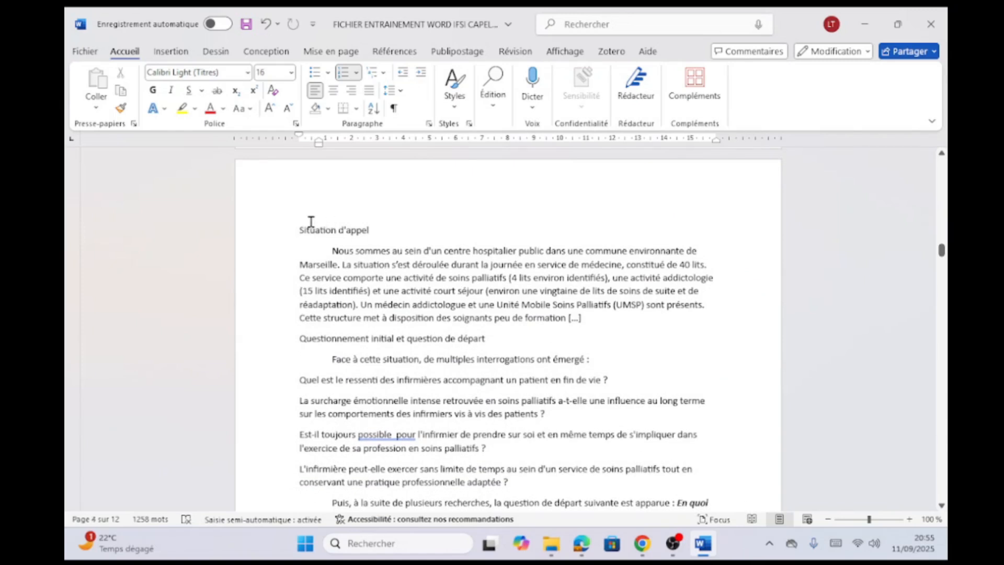
{"action": "left_click", "coordinate": [309, 229]}
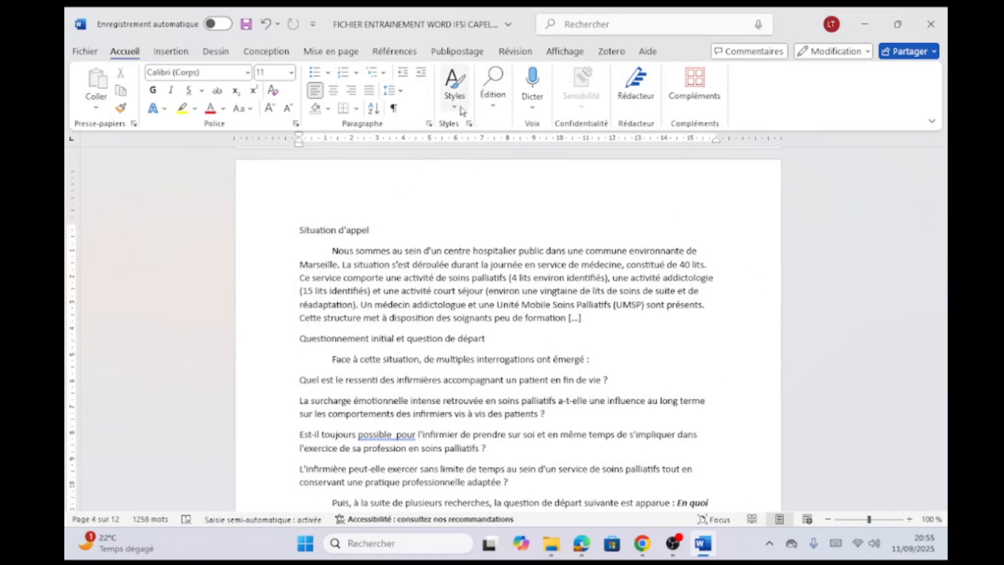
{"action": "left_click", "coordinate": [454, 86]}
{"action": "left_click", "coordinate": [627, 133]}
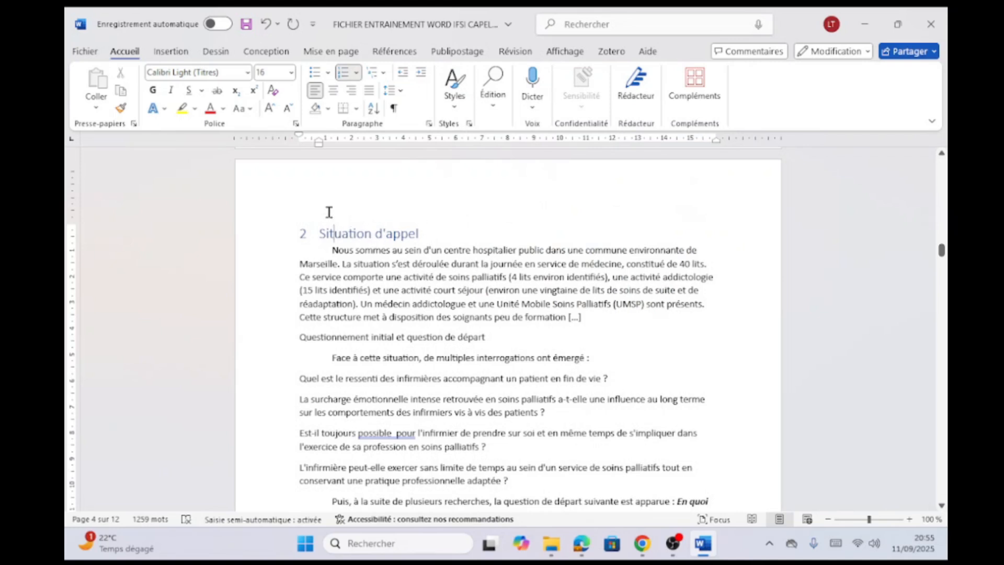
Apply the Titre 1 style to the "Etape exploratoire" heading.
{"action": "left_click", "coordinate": [455, 86]}
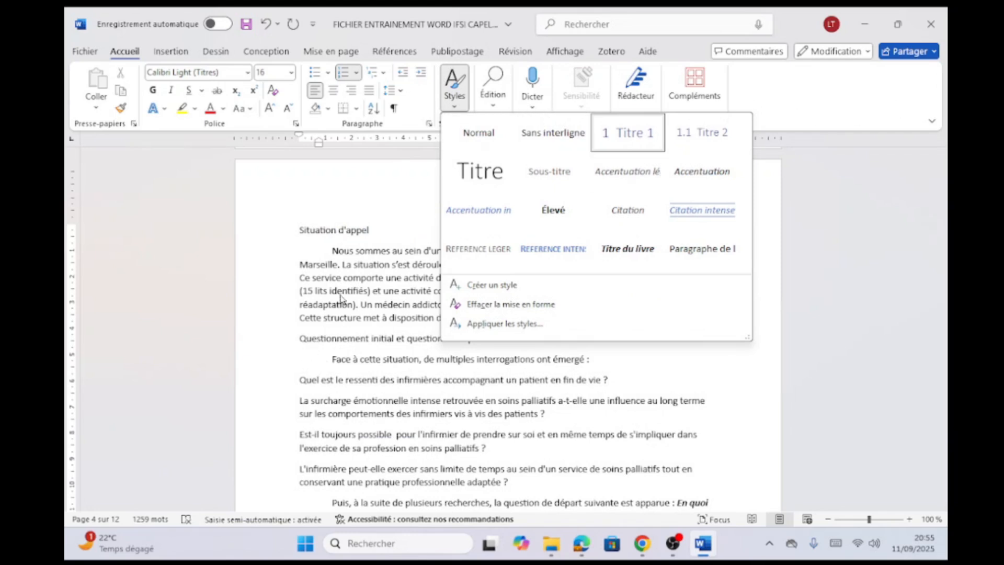
{"action": "left_click", "coordinate": [361, 334]}
{"action": "scroll", "coordinate": [349, 267], "scroll_direction": "down", "scroll_amount": 3}
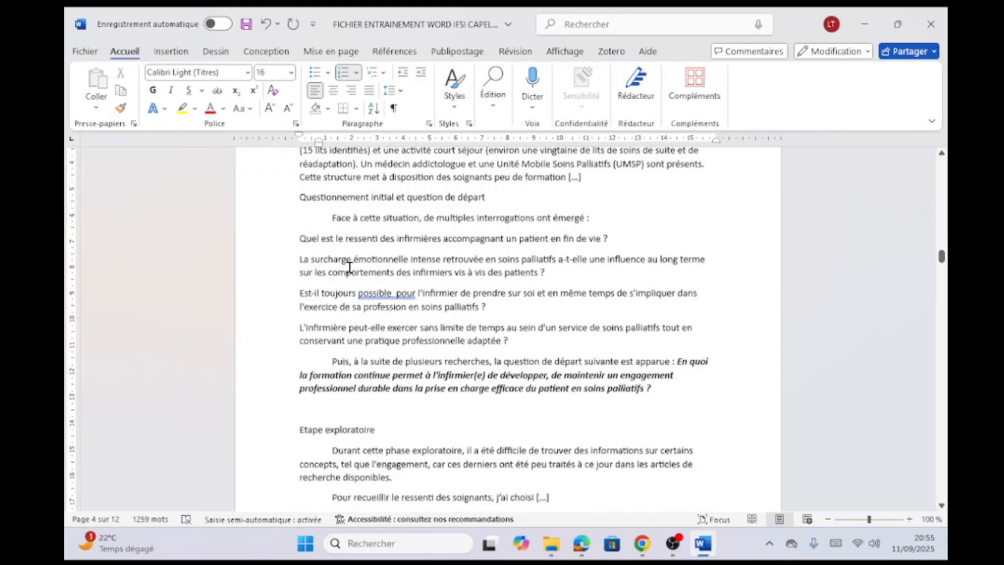
{"action": "scroll", "coordinate": [366, 267], "scroll_direction": "down", "scroll_amount": 1}
{"action": "scroll", "coordinate": [425, 232], "scroll_direction": "down", "scroll_amount": 4}
{"action": "left_click", "coordinate": [401, 303]}
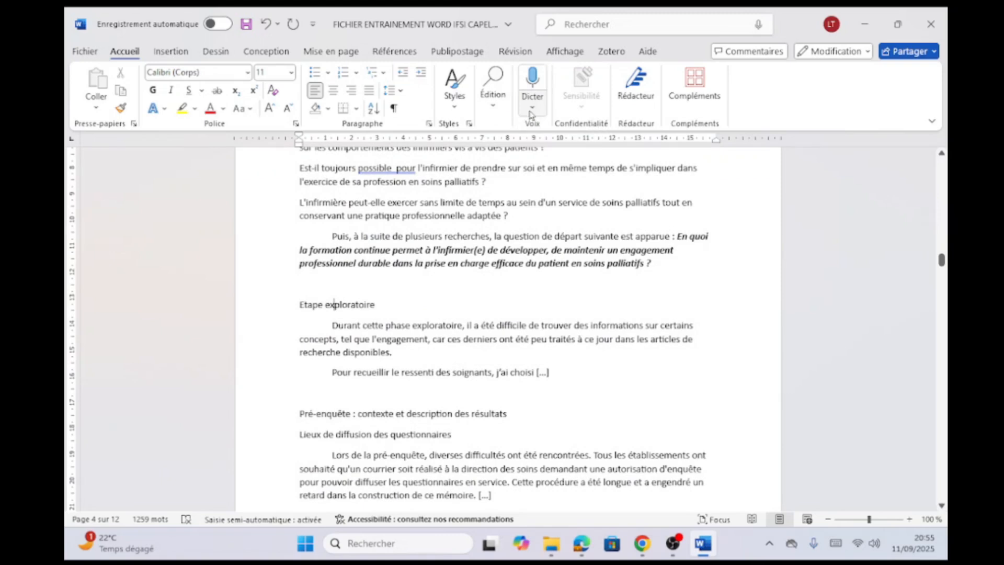
{"action": "left_click", "coordinate": [454, 94]}
{"action": "left_click", "coordinate": [628, 132]}
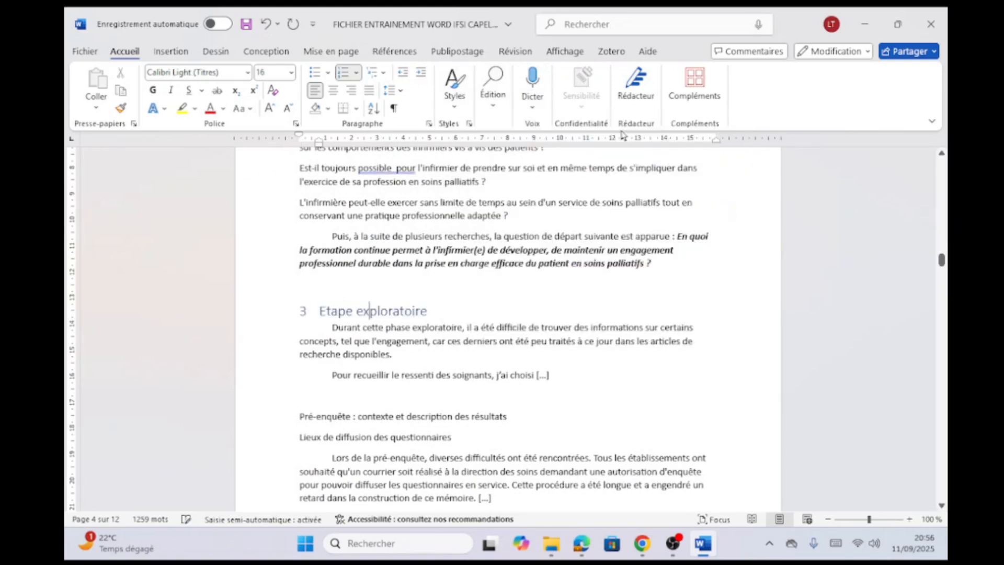
Apply the Titre 2 style to the heading "Pré-enquête : contexte et description des résultats".
{"action": "scroll", "coordinate": [452, 366], "scroll_direction": "down", "scroll_amount": 3}
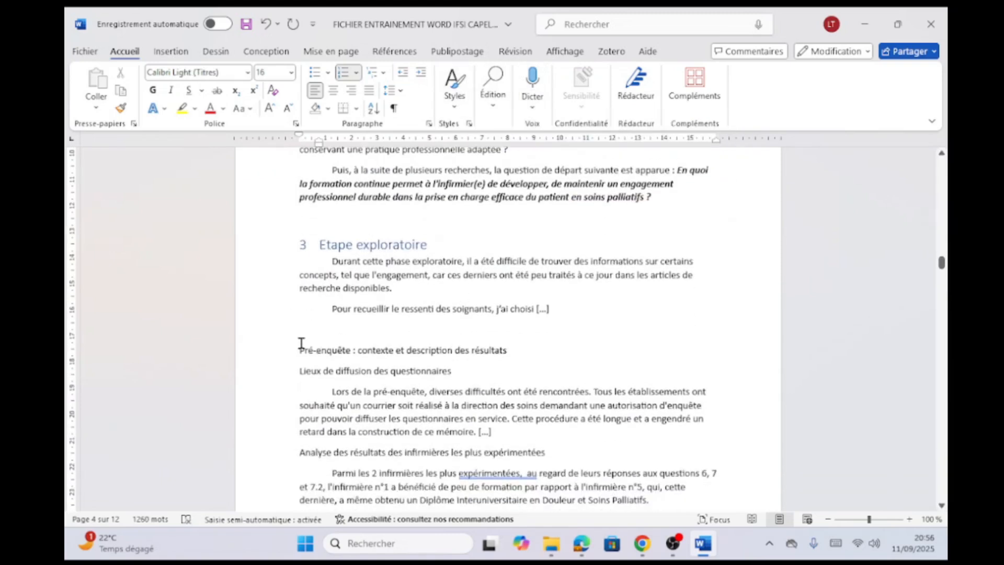
{"action": "left_click", "coordinate": [319, 349]}
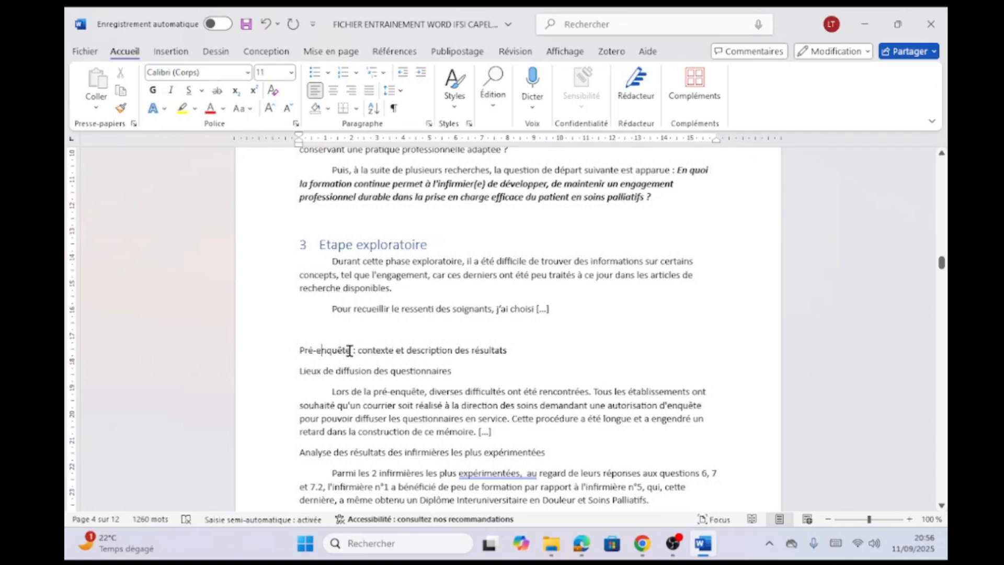
{"action": "left_click", "coordinate": [456, 96]}
{"action": "left_click", "coordinate": [701, 132]}
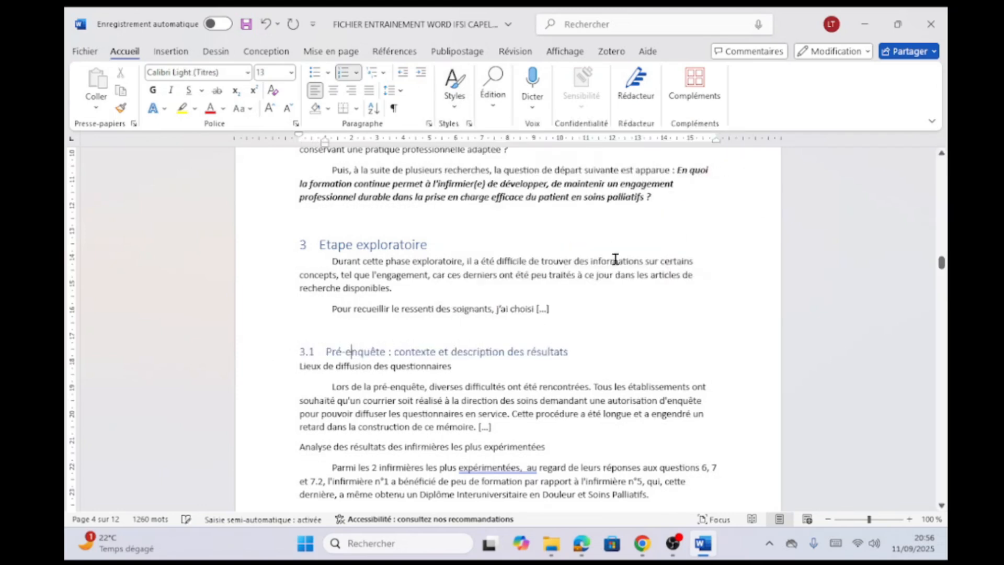
Apply the Titre 3 style to the heading "Lieux de diffusion des questionnaires".
{"action": "left_click", "coordinate": [315, 376]}
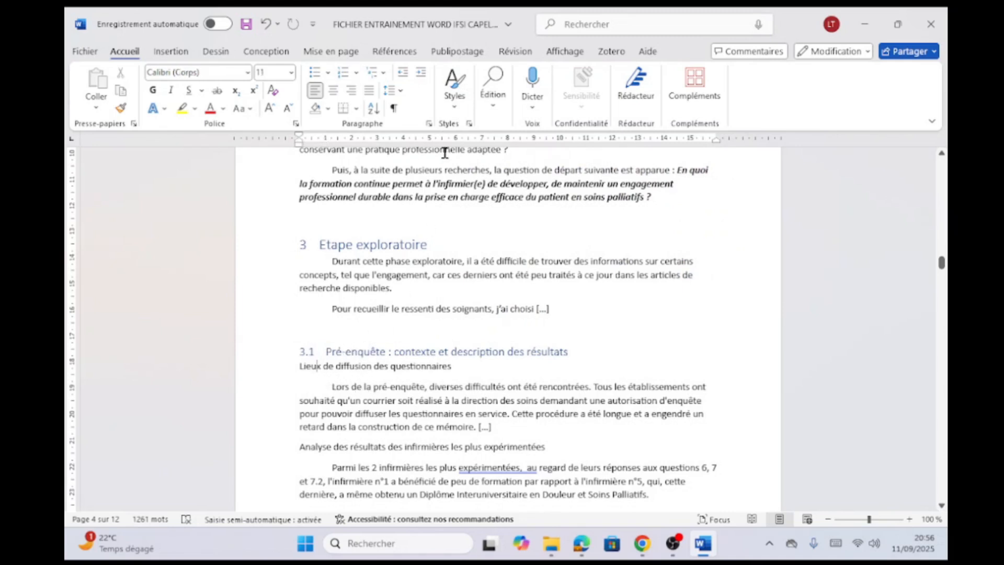
{"action": "left_click", "coordinate": [454, 86]}
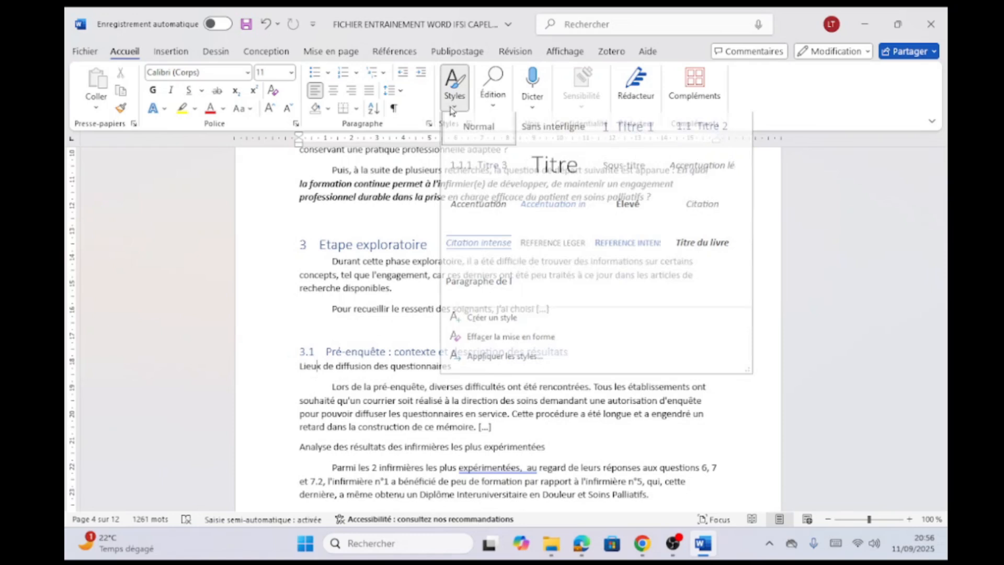
{"action": "left_click", "coordinate": [481, 173]}
Apply the Titre 1 style to the heading "Représentations des soins palliatifs".
{"action": "scroll", "coordinate": [422, 358], "scroll_direction": "down", "scroll_amount": 4}
{"action": "scroll", "coordinate": [420, 340], "scroll_direction": "down", "scroll_amount": 7}
{"action": "left_click", "coordinate": [304, 304]}
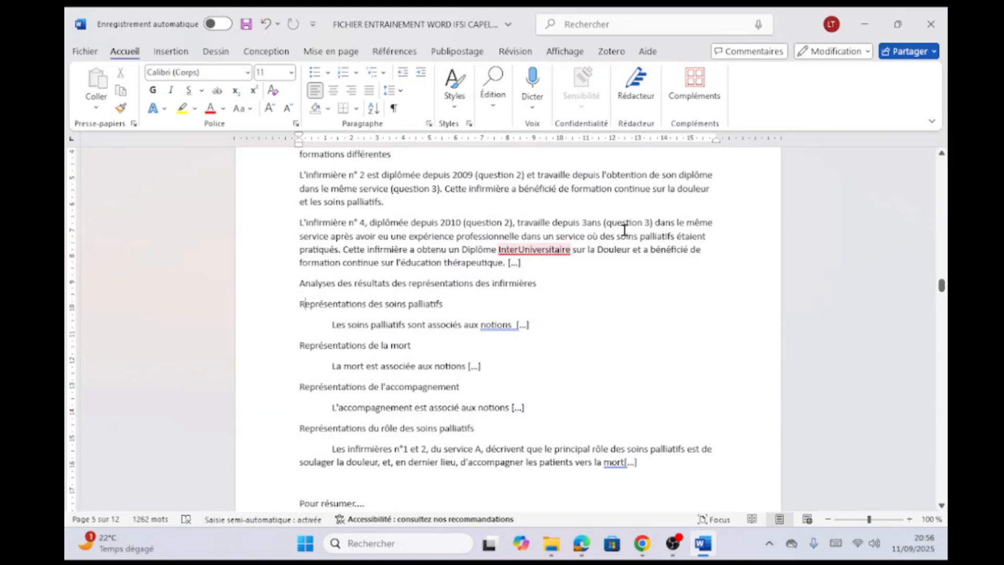
{"action": "left_click", "coordinate": [454, 87]}
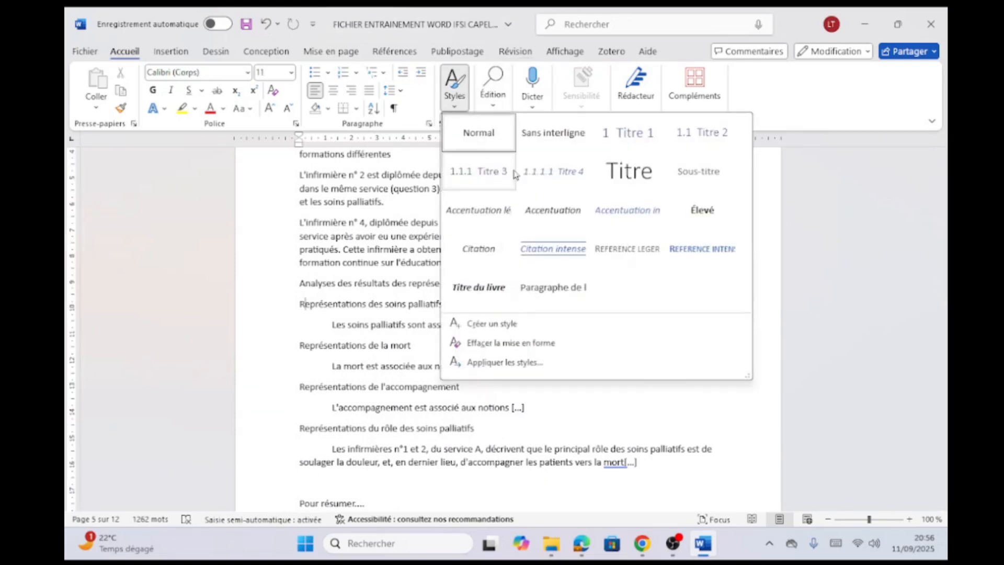
{"action": "left_click", "coordinate": [623, 143]}
Apply the Titre 2 style to the heading "Représentations de l'accompagnement".
{"action": "scroll", "coordinate": [430, 337], "scroll_direction": "down", "scroll_amount": 1}
{"action": "left_click", "coordinate": [311, 356]}
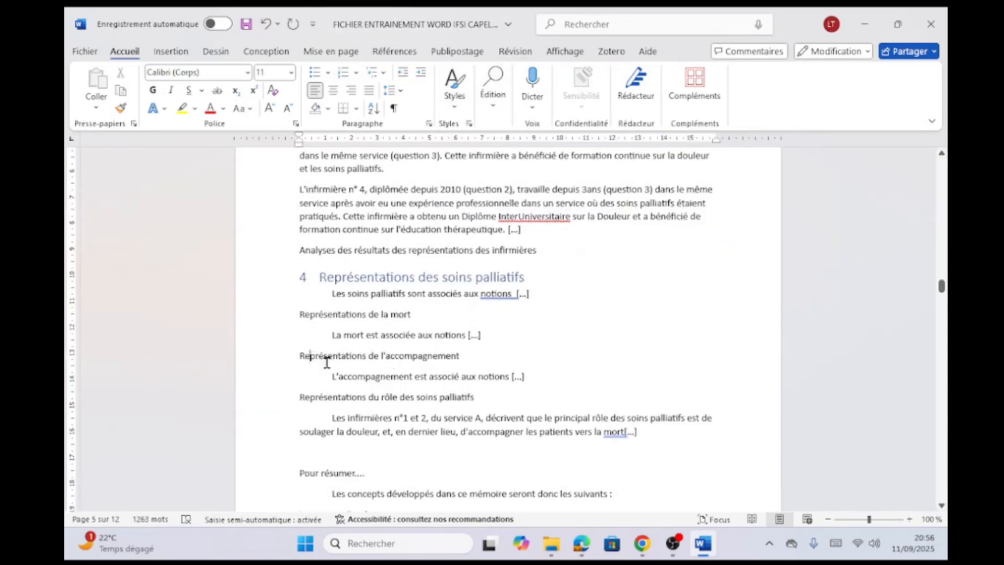
{"action": "left_click", "coordinate": [454, 86]}
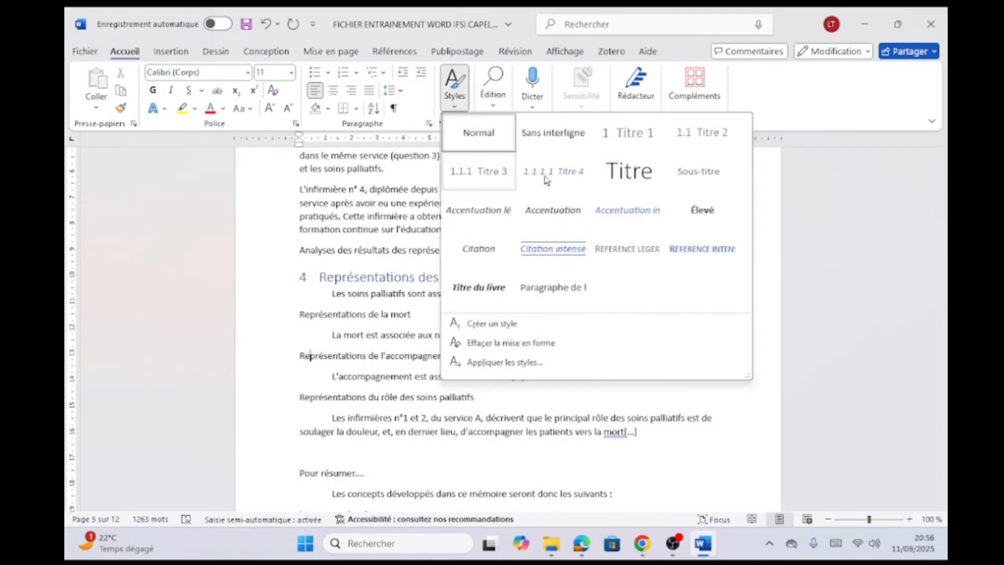
{"action": "left_click", "coordinate": [701, 132]}
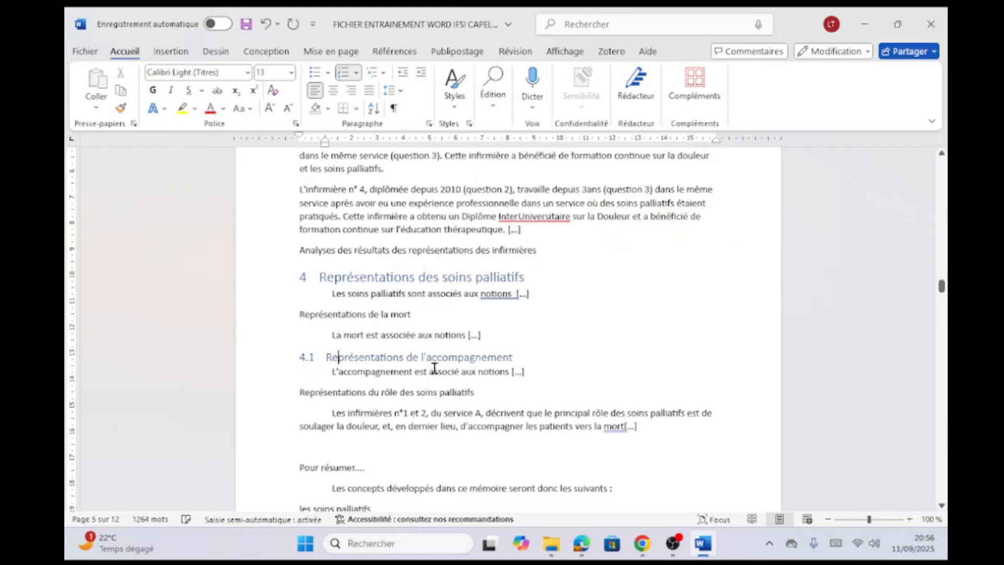
Display the floating Styles list, place it beside the text and enlarge it to show more styles.
{"action": "left_click", "coordinate": [470, 124]}
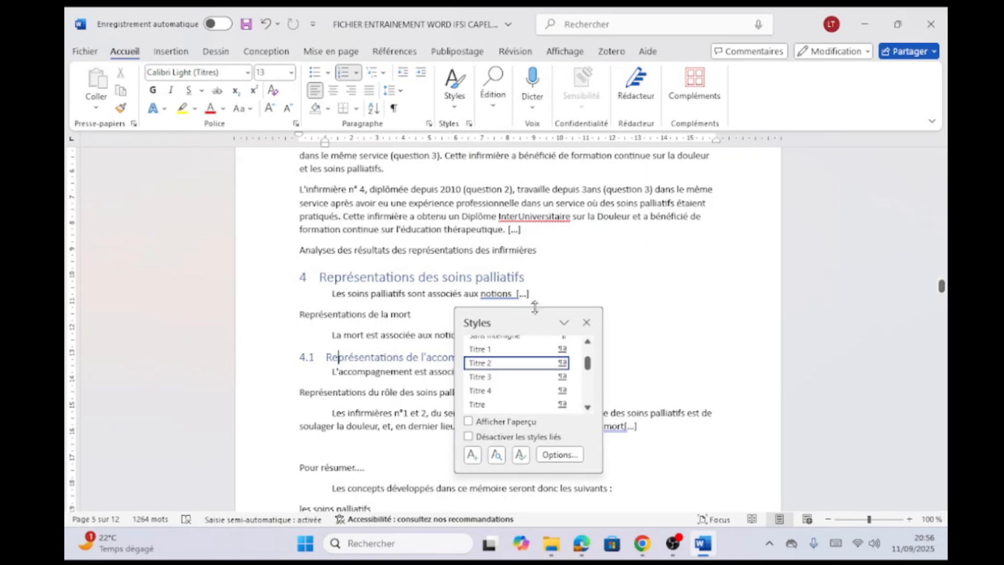
{"action": "left_click_drag", "start_coordinate": [527, 316], "coordinate": [813, 176]}
{"action": "left_click_drag", "start_coordinate": [834, 331], "coordinate": [835, 460]}
Apply the Titre 1 style to the "Pour résumer...." heading.
{"action": "scroll", "coordinate": [426, 347], "scroll_direction": "down", "scroll_amount": 5}
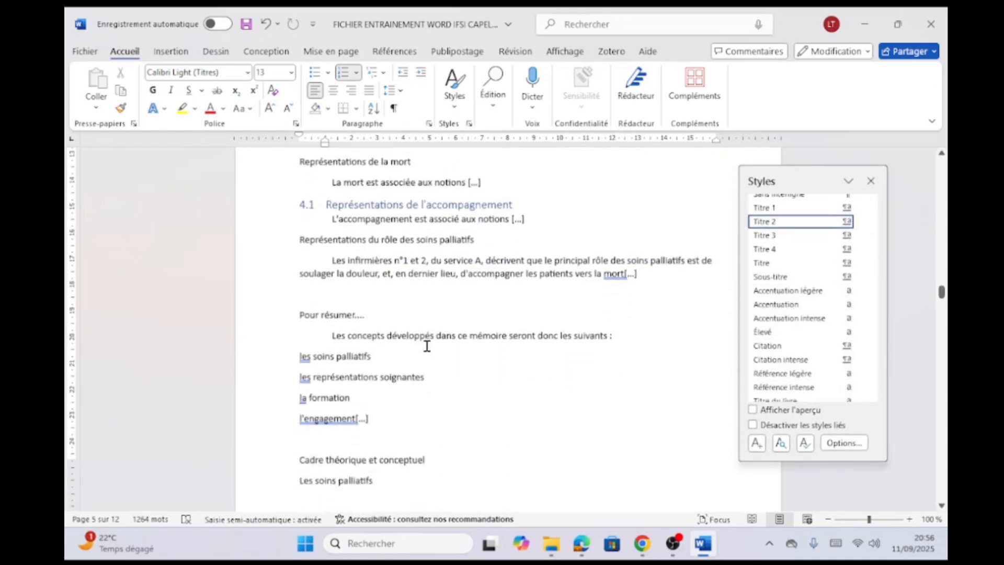
{"action": "left_click", "coordinate": [316, 268]}
{"action": "left_click", "coordinate": [775, 228]}
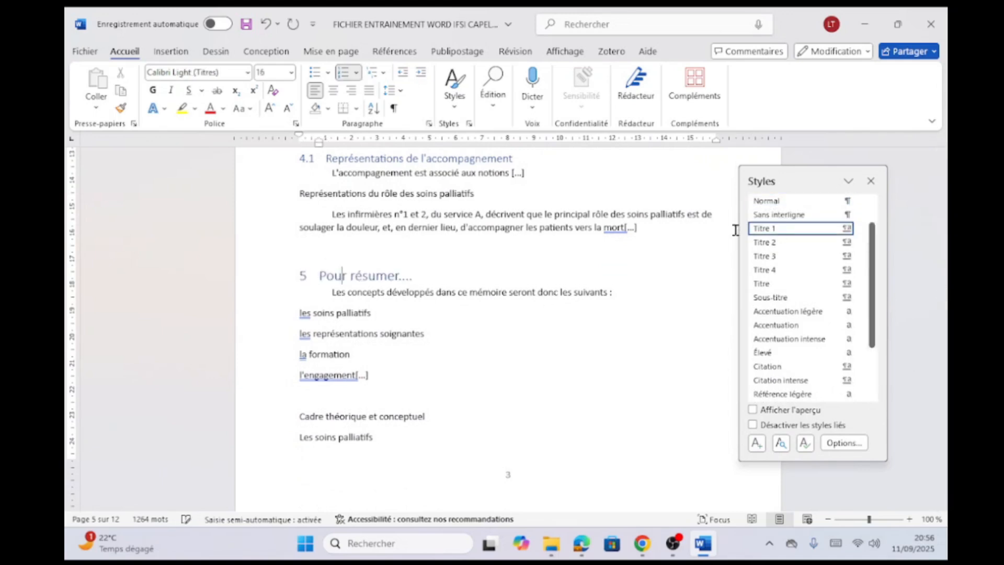
Apply the Titre 2 style to the "Définition et description" heading.
{"action": "scroll", "coordinate": [376, 320], "scroll_direction": "down", "scroll_amount": 3}
{"action": "scroll", "coordinate": [375, 320], "scroll_direction": "down", "scroll_amount": 9}
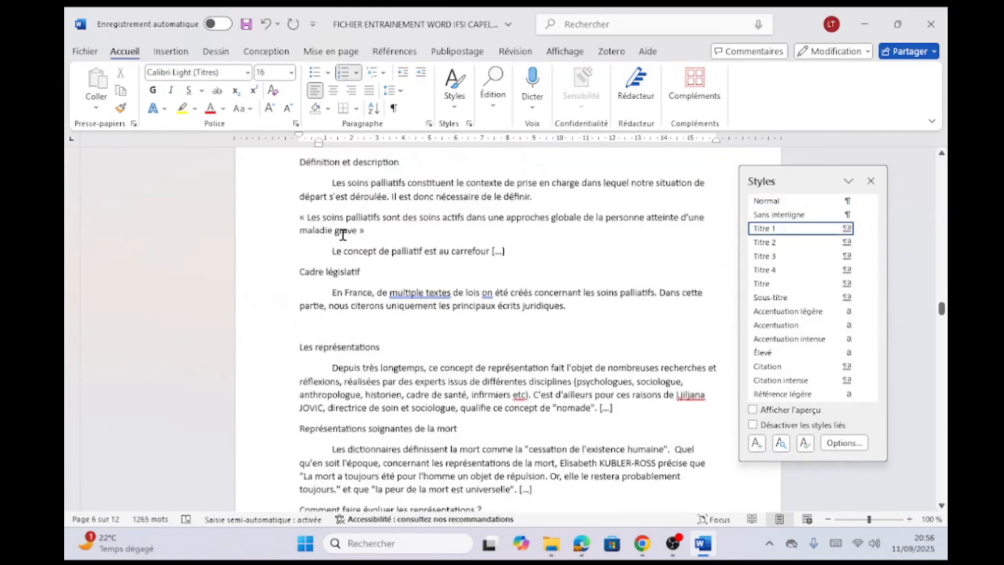
{"action": "scroll", "coordinate": [345, 232], "scroll_direction": "up", "scroll_amount": 3}
{"action": "left_click", "coordinate": [342, 240]}
{"action": "left_click", "coordinate": [764, 242]}
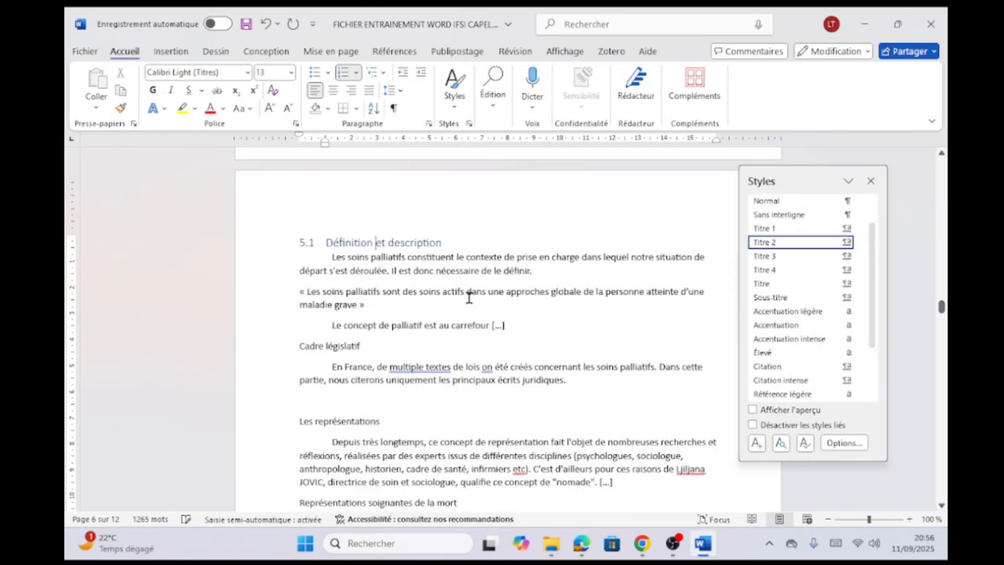
Apply the Titre 3 style to the "Cadre législatif" heading under "Définition et description", and Titre 2 to "Les représentations".
{"action": "left_click", "coordinate": [352, 345]}
{"action": "left_click", "coordinate": [773, 256]}
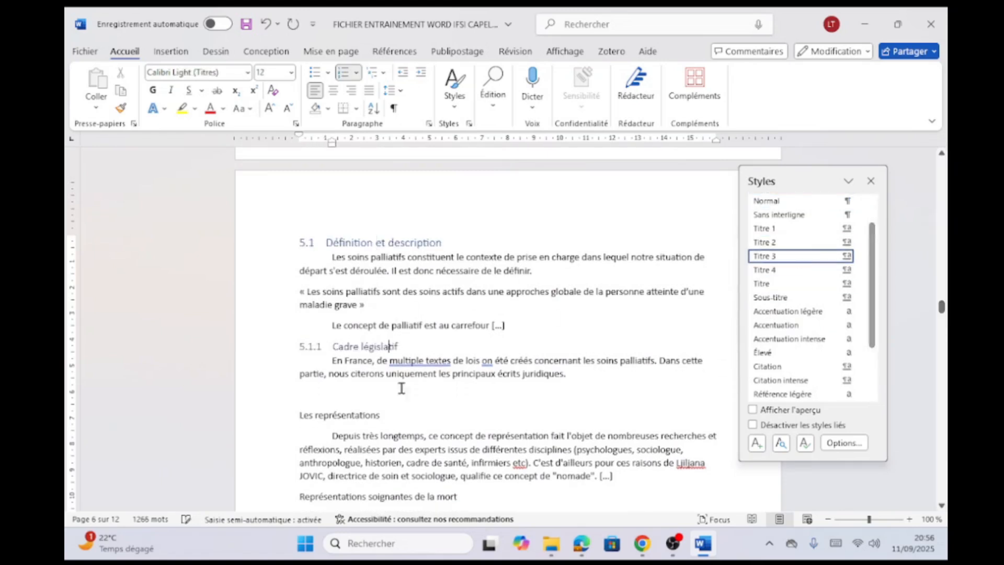
{"action": "scroll", "coordinate": [419, 377], "scroll_direction": "down", "scroll_amount": 3}
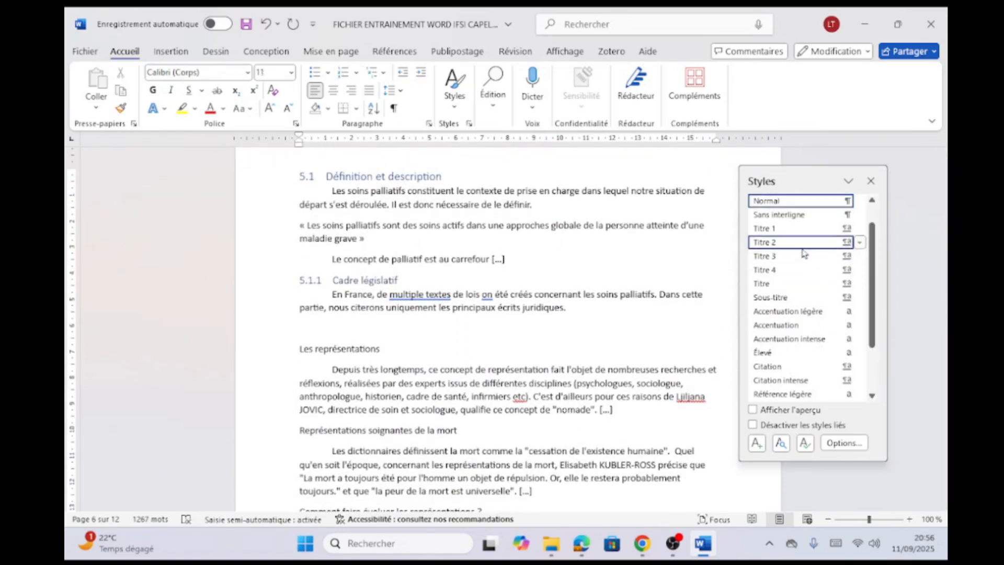
{"action": "left_click", "coordinate": [765, 242]}
Apply the Titre 2 style to the headings "La formation" and "L'engagement".
{"action": "scroll", "coordinate": [452, 347], "scroll_direction": "down", "scroll_amount": 5}
{"action": "scroll", "coordinate": [452, 348], "scroll_direction": "down", "scroll_amount": 5}
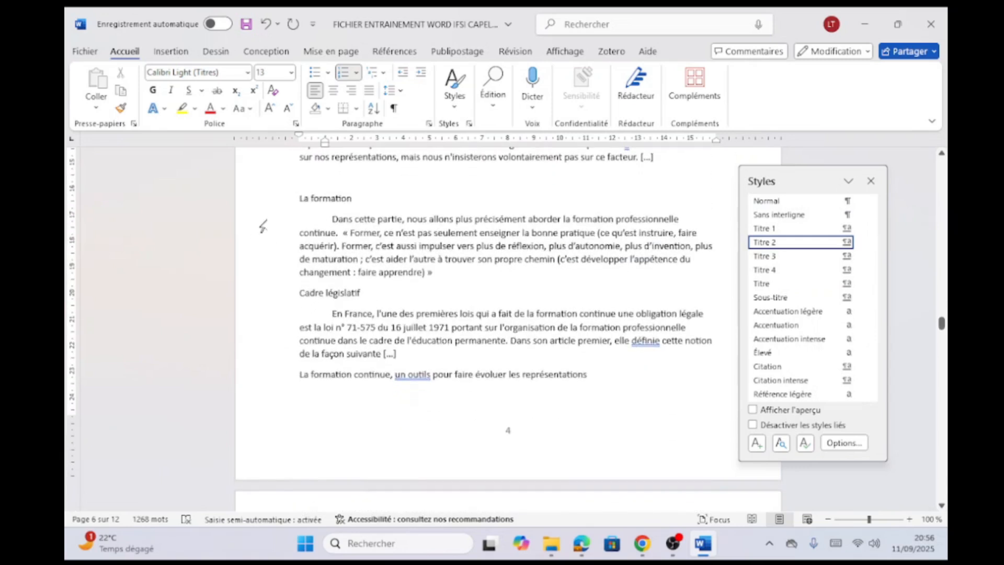
{"action": "left_click", "coordinate": [337, 199]}
{"action": "left_click", "coordinate": [795, 250]}
{"action": "scroll", "coordinate": [434, 339], "scroll_direction": "down", "scroll_amount": 8}
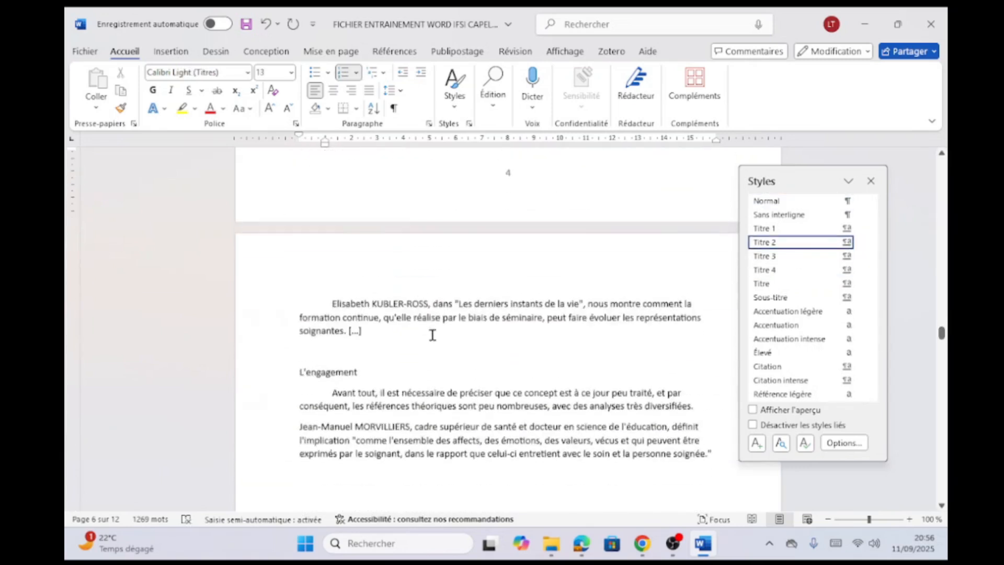
{"action": "left_click", "coordinate": [337, 366]}
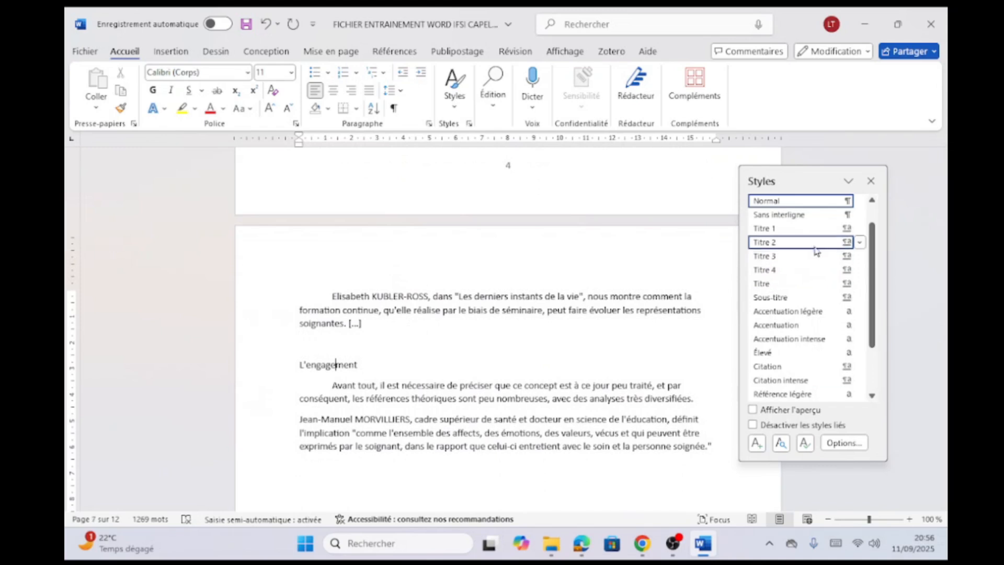
{"action": "left_click", "coordinate": [816, 242]}
Apply the Titre 1 style to the "Conclusion" heading and close the floating Styles list.
{"action": "scroll", "coordinate": [451, 396], "scroll_direction": "down", "scroll_amount": 5}
{"action": "scroll", "coordinate": [449, 390], "scroll_direction": "down", "scroll_amount": 10}
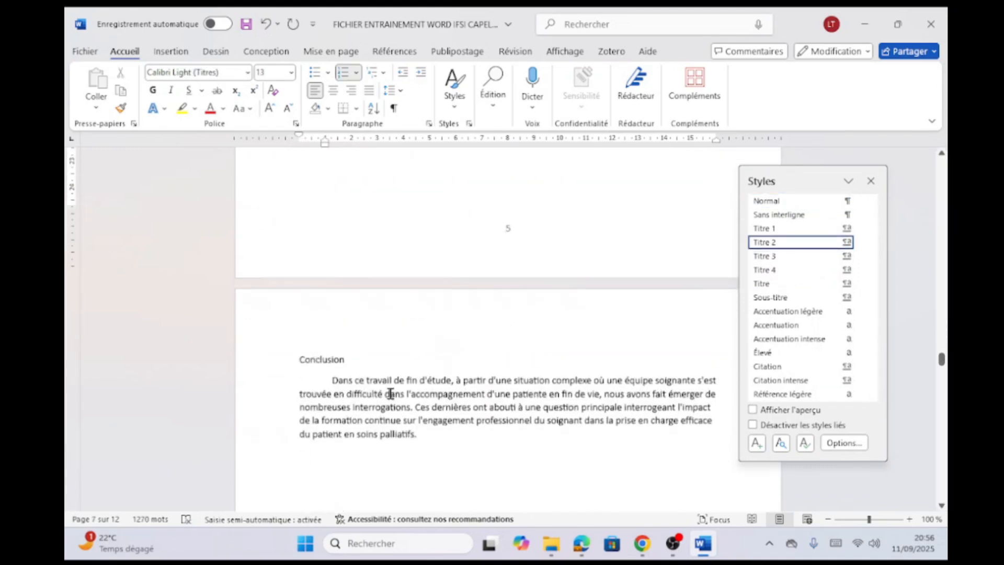
{"action": "left_click", "coordinate": [328, 351]}
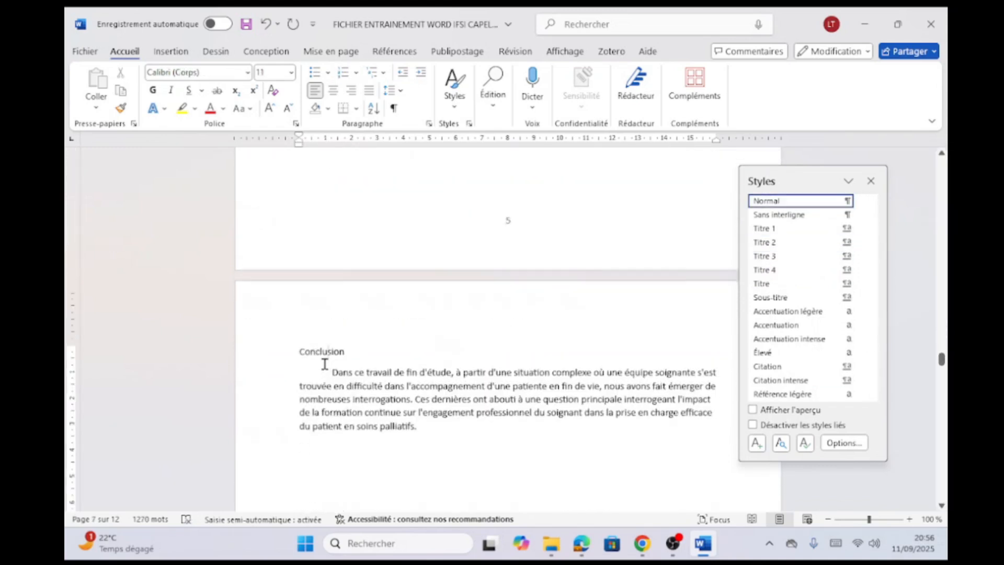
{"action": "left_click", "coordinate": [808, 233]}
{"action": "scroll", "coordinate": [410, 324], "scroll_direction": "up", "scroll_amount": 15}
{"action": "scroll", "coordinate": [412, 323], "scroll_direction": "up", "scroll_amount": 20}
{"action": "scroll", "coordinate": [412, 324], "scroll_direction": "up", "scroll_amount": 15}
{"action": "left_click", "coordinate": [870, 181]}
Insert a custom table of contents on the empty line below "Sommaire", showing 9 heading levels.
{"action": "scroll", "coordinate": [390, 378], "scroll_direction": "up", "scroll_amount": 7}
{"action": "scroll", "coordinate": [390, 378], "scroll_direction": "up", "scroll_amount": 12}
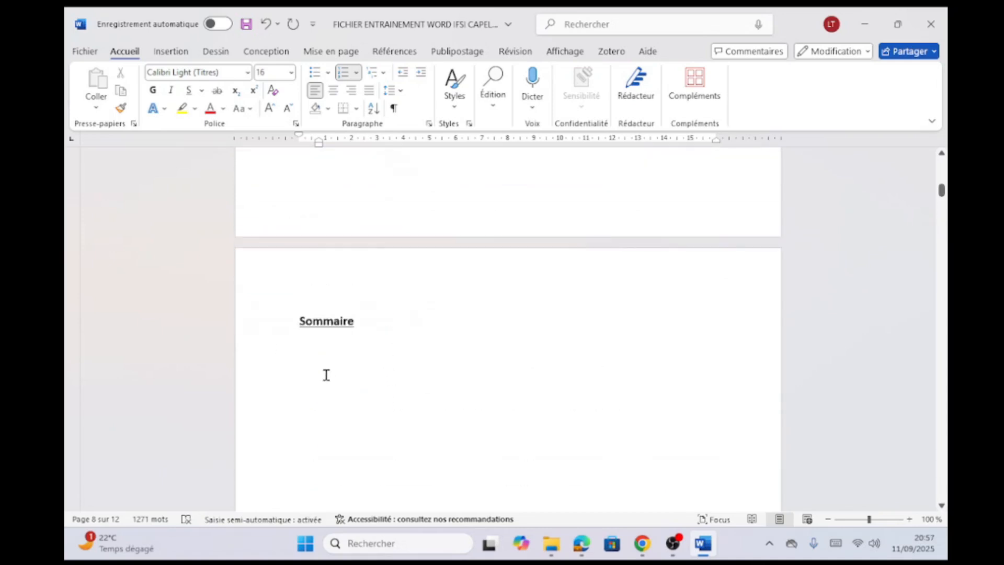
{"action": "left_click", "coordinate": [310, 349]}
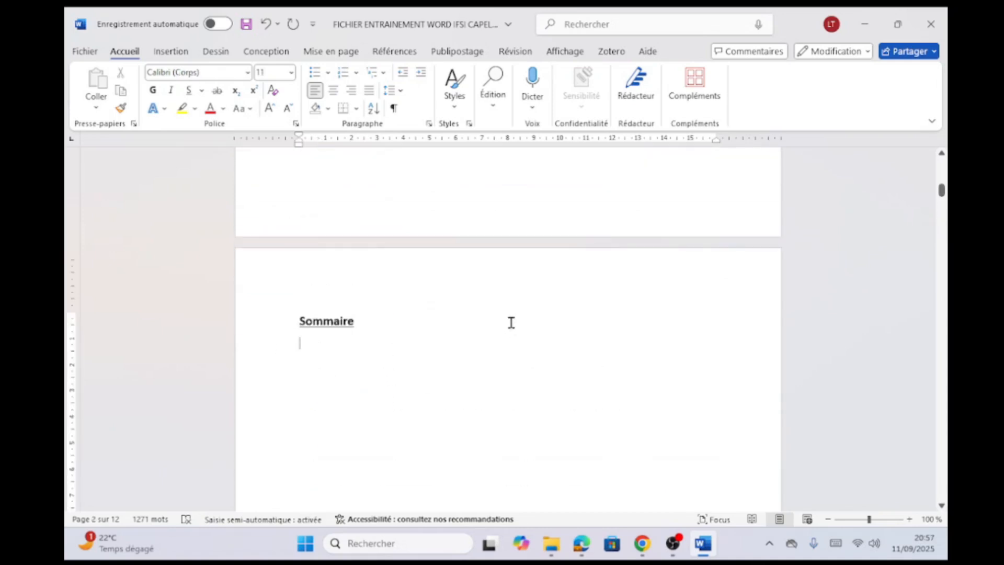
{"action": "left_click", "coordinate": [412, 54]}
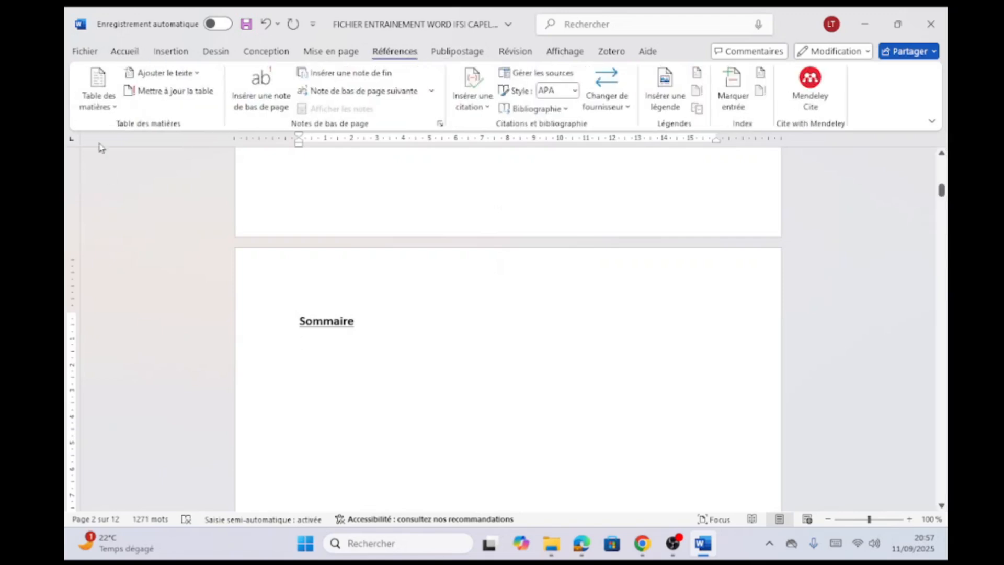
{"action": "left_click", "coordinate": [113, 108]}
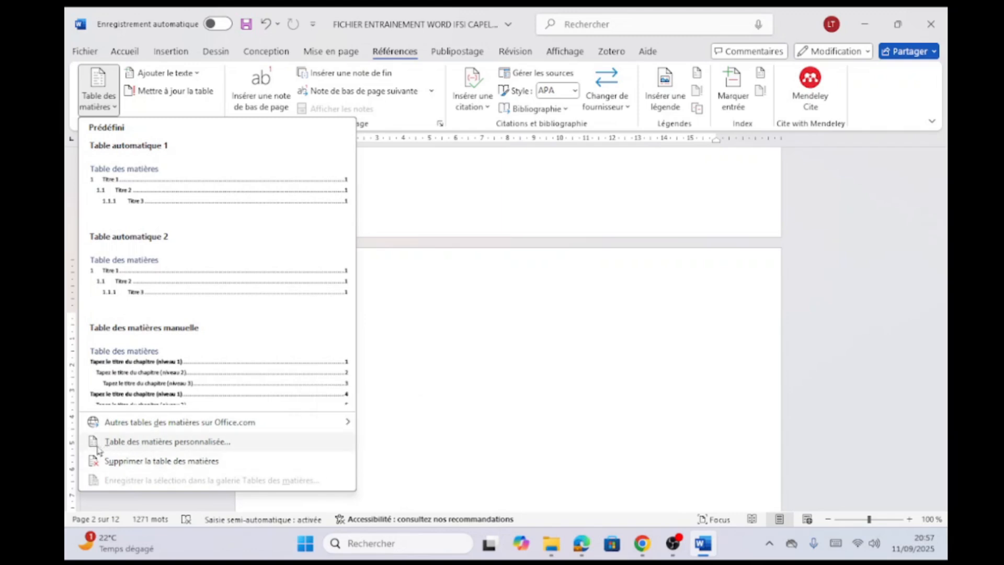
{"action": "left_click", "coordinate": [205, 446]}
{"action": "left_click", "coordinate": [454, 340]}
{"action": "left_click", "coordinate": [453, 342]}
{"action": "left_click", "coordinate": [453, 342]}
{"action": "left_click", "coordinate": [453, 337]}
{"action": "left_click", "coordinate": [452, 336]}
{"action": "left_click", "coordinate": [452, 337]}
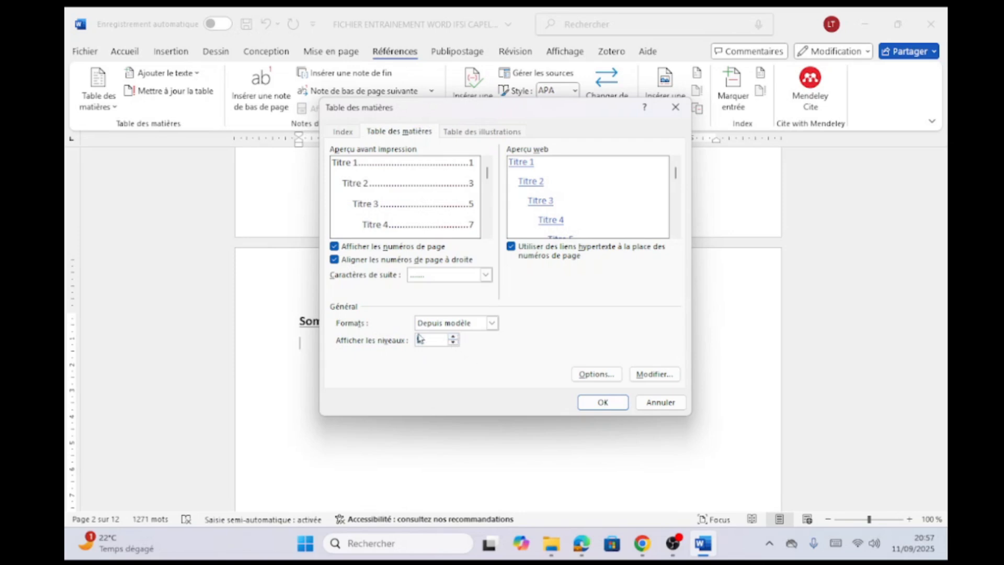
{"action": "left_click", "coordinate": [584, 408]}
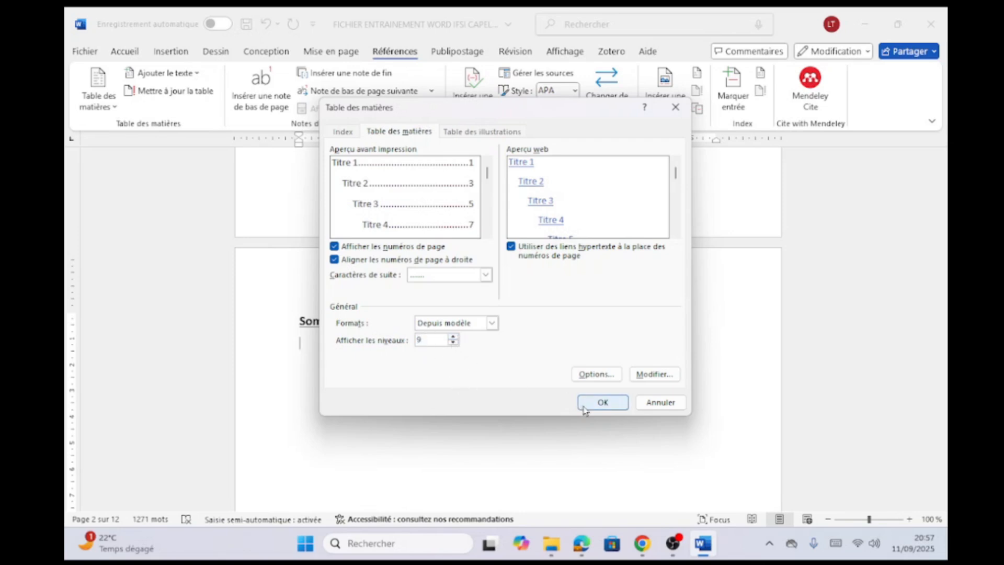
{"action": "left_click", "coordinate": [602, 402]}
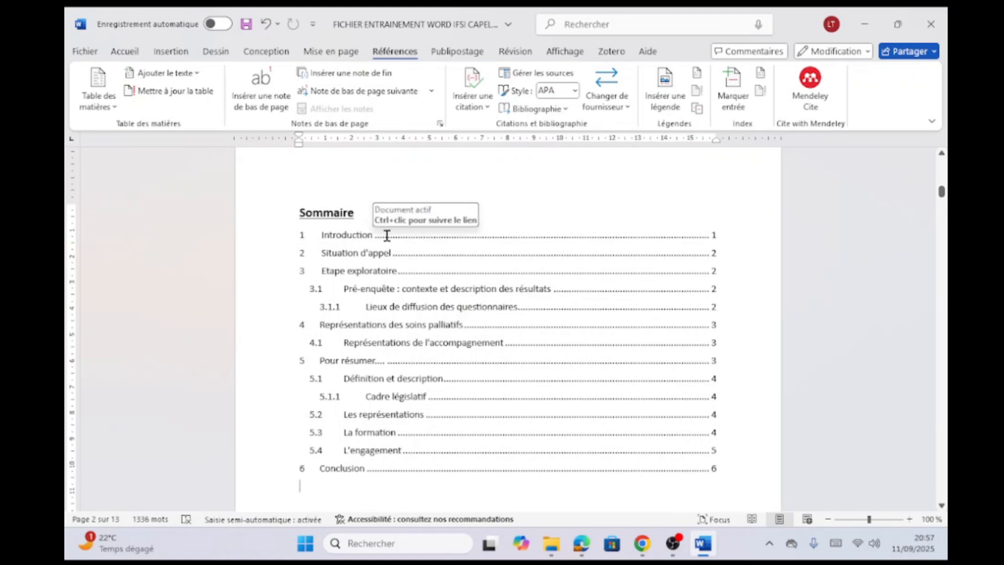
Follow the "Introduction" link in the table of contents to its heading, and return to the Sommaire page.
{"action": "left_click", "coordinate": [347, 236], "text": "ctrl"}
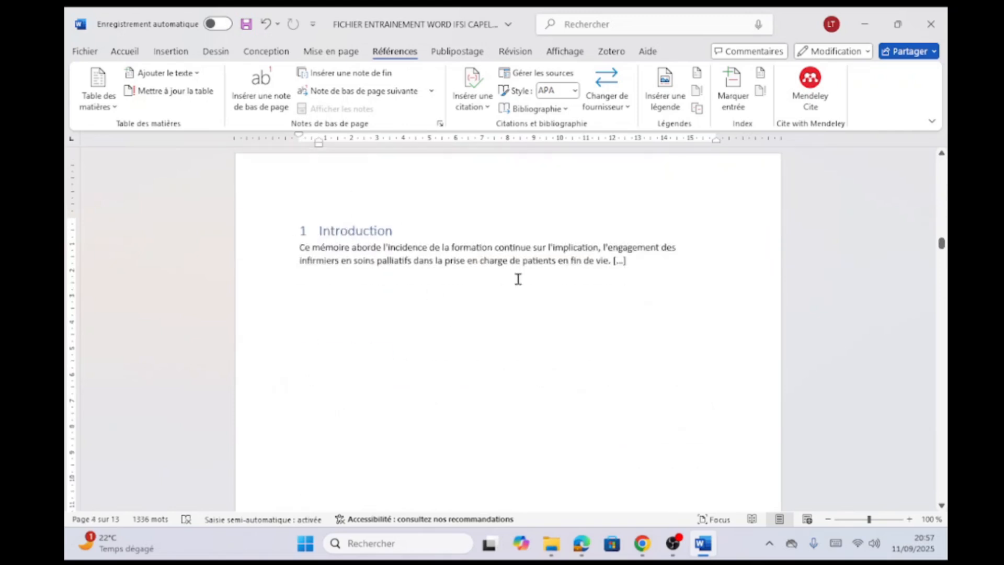
{"action": "scroll", "coordinate": [365, 269], "scroll_direction": "up", "scroll_amount": 3}
{"action": "scroll", "coordinate": [349, 281], "scroll_direction": "up", "scroll_amount": 9}
{"action": "scroll", "coordinate": [349, 281], "scroll_direction": "up", "scroll_amount": 10}
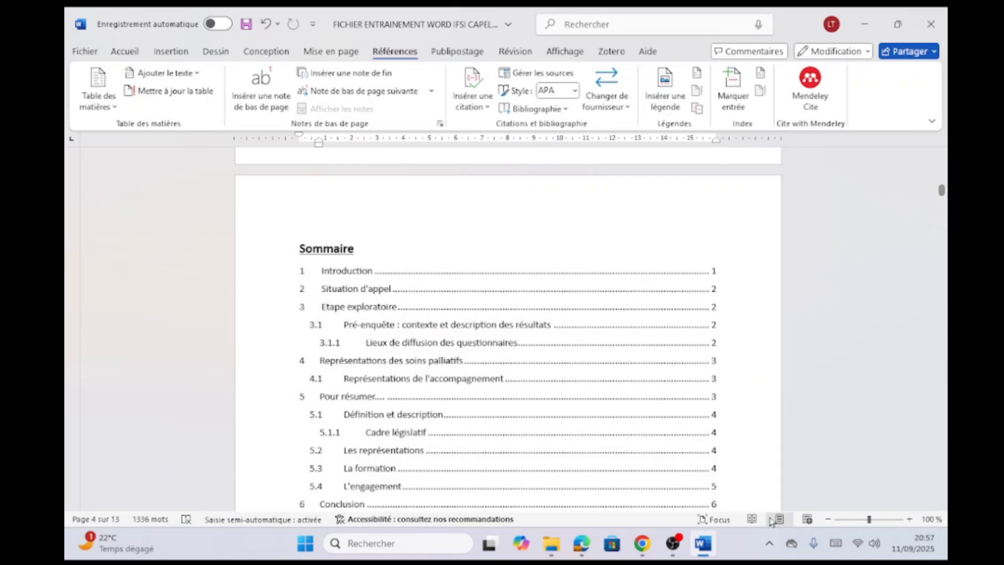
Add a new heading "Coucou" a few lines below the Introduction paragraph, in the Titre 1 style.
{"action": "scroll", "coordinate": [553, 397], "scroll_direction": "down", "scroll_amount": 12}
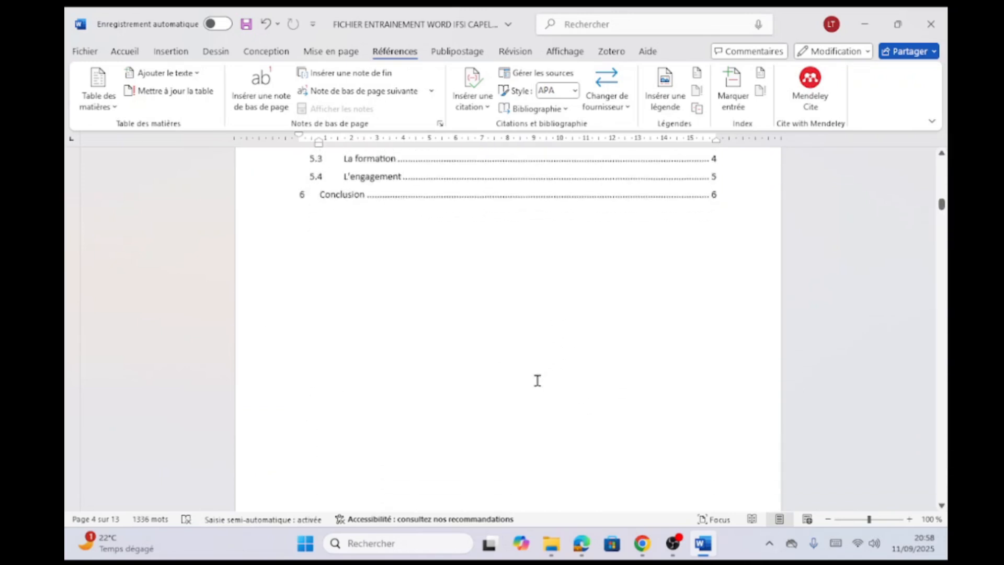
{"action": "scroll", "coordinate": [488, 334], "scroll_direction": "down", "scroll_amount": 8}
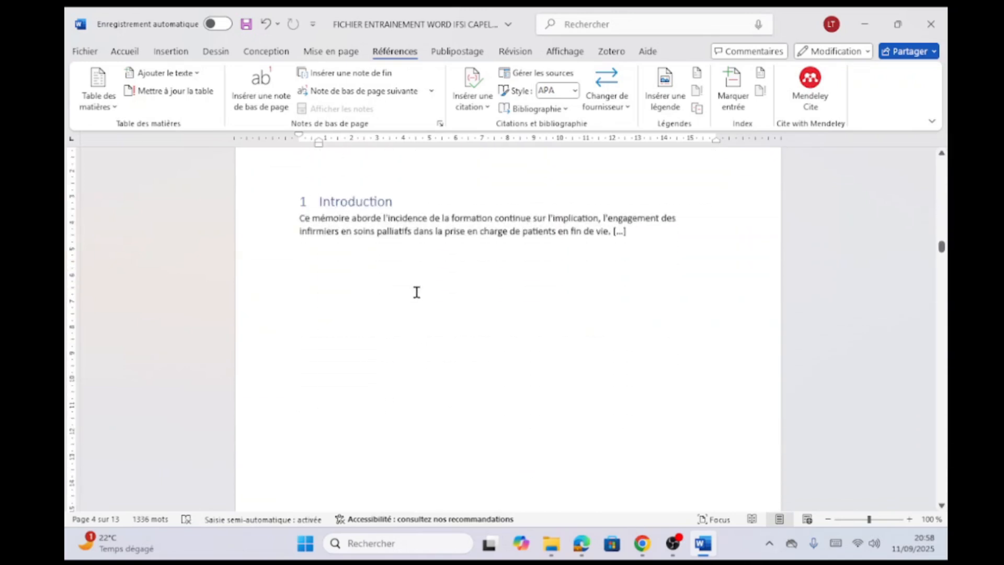
{"action": "scroll", "coordinate": [305, 246], "scroll_direction": "up", "scroll_amount": 1}
{"action": "scroll", "coordinate": [305, 246], "scroll_direction": "up", "scroll_amount": 3}
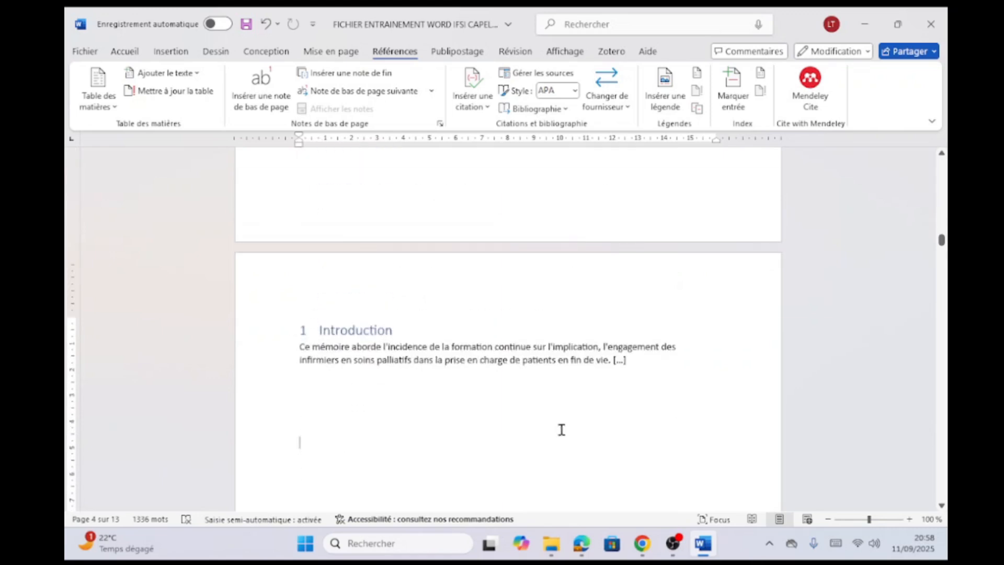
{"action": "scroll", "coordinate": [561, 429], "scroll_direction": "down", "scroll_amount": 2}
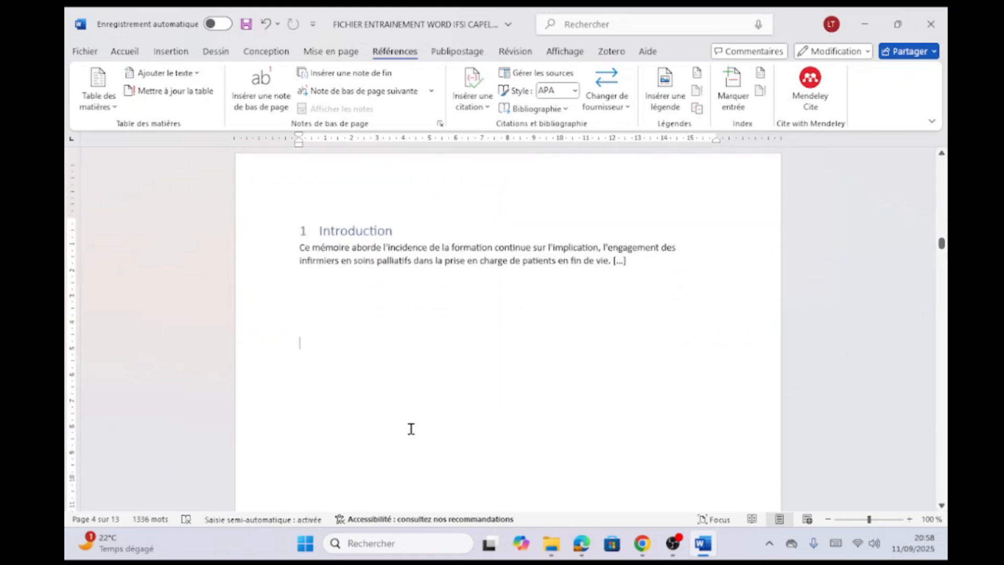
{"action": "type", "text": "Coucou"}
{"action": "left_click", "coordinate": [134, 51]}
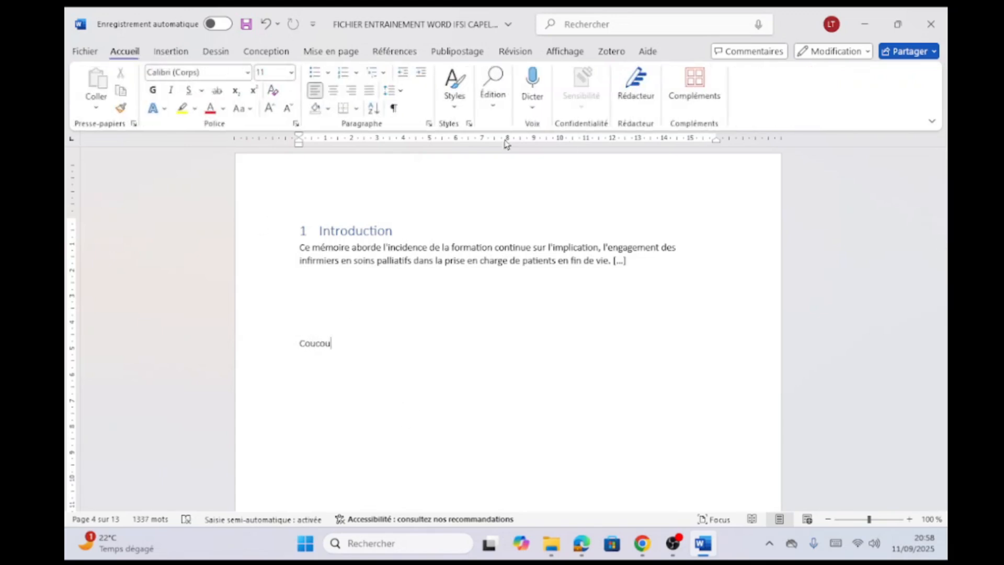
{"action": "left_click", "coordinate": [455, 104]}
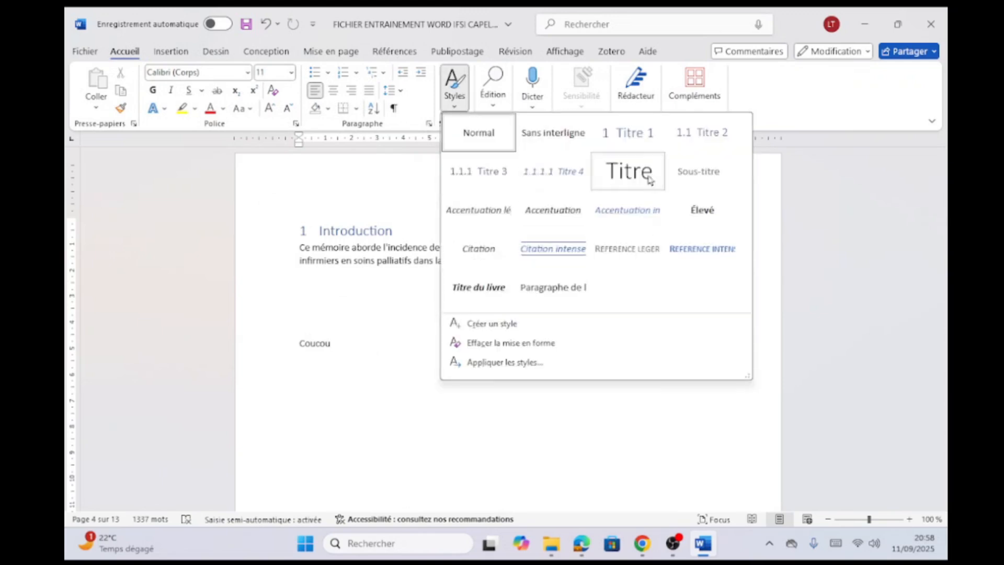
{"action": "left_click", "coordinate": [638, 139]}
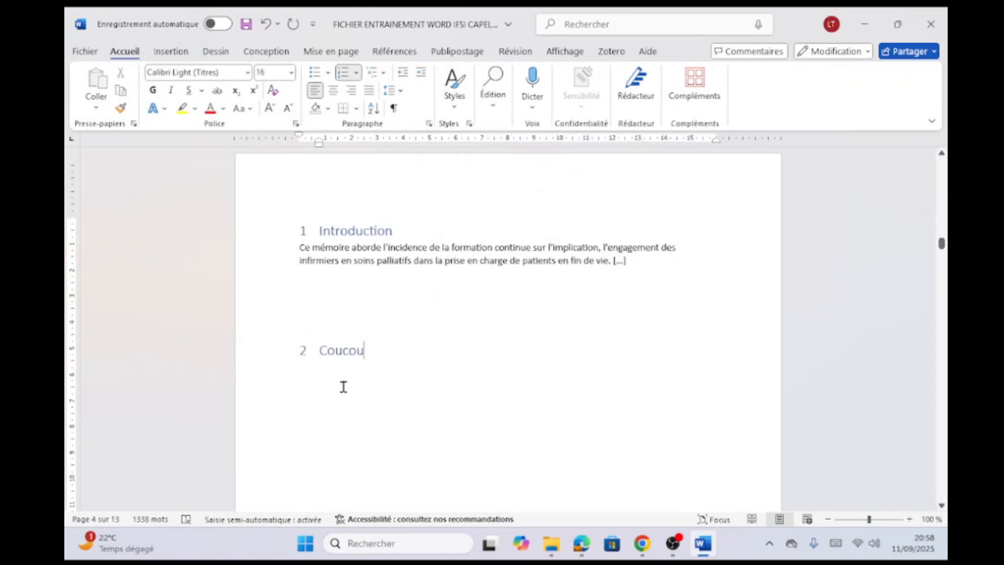
Update the entire table of contents under "Sommaire", including its entries as well as the page numbers.
{"action": "scroll", "coordinate": [358, 358], "scroll_direction": "down", "scroll_amount": 10}
{"action": "scroll", "coordinate": [393, 363], "scroll_direction": "down", "scroll_amount": 3}
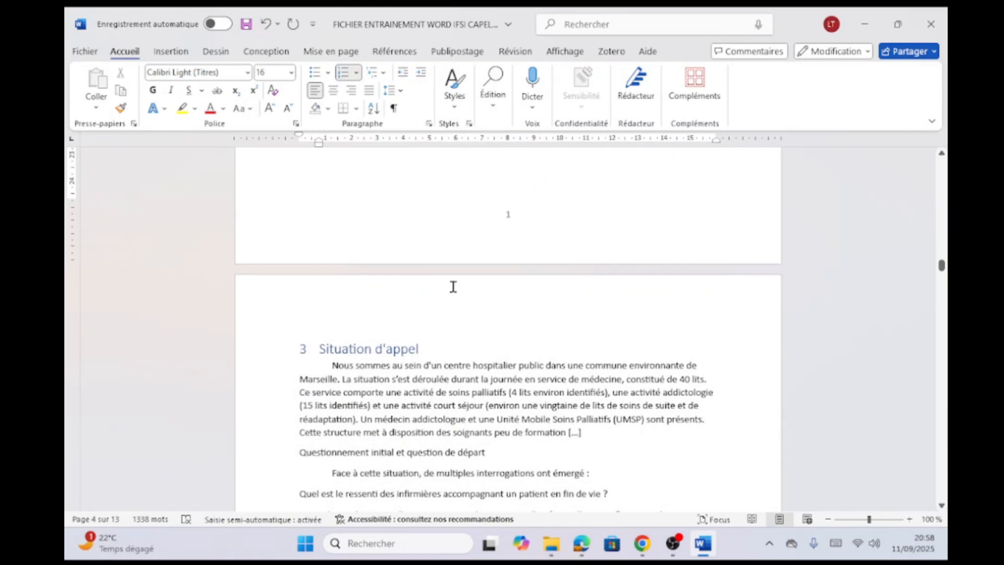
{"action": "scroll", "coordinate": [453, 286], "scroll_direction": "up", "scroll_amount": 10}
{"action": "scroll", "coordinate": [459, 239], "scroll_direction": "up", "scroll_amount": 8}
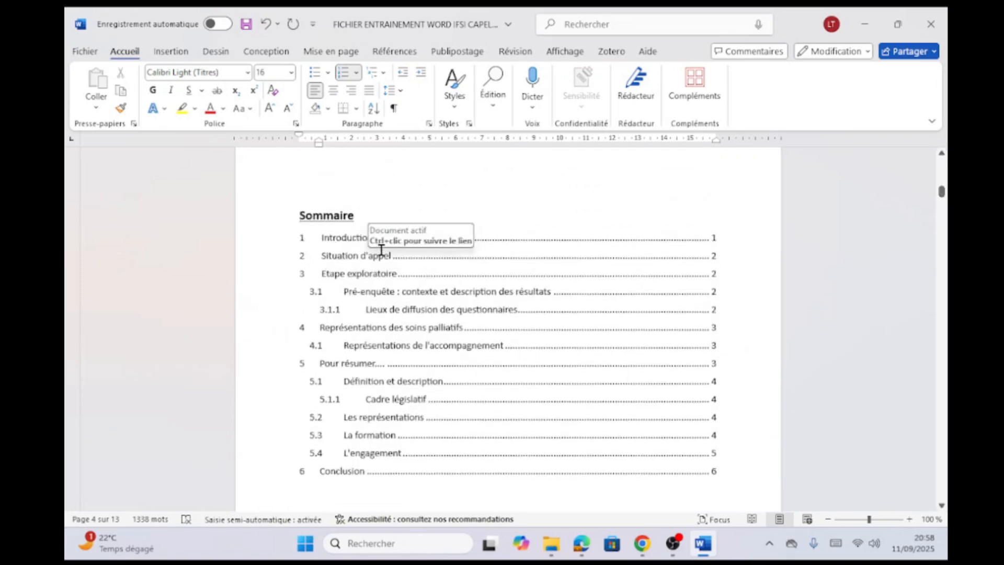
{"action": "left_click", "coordinate": [408, 52]}
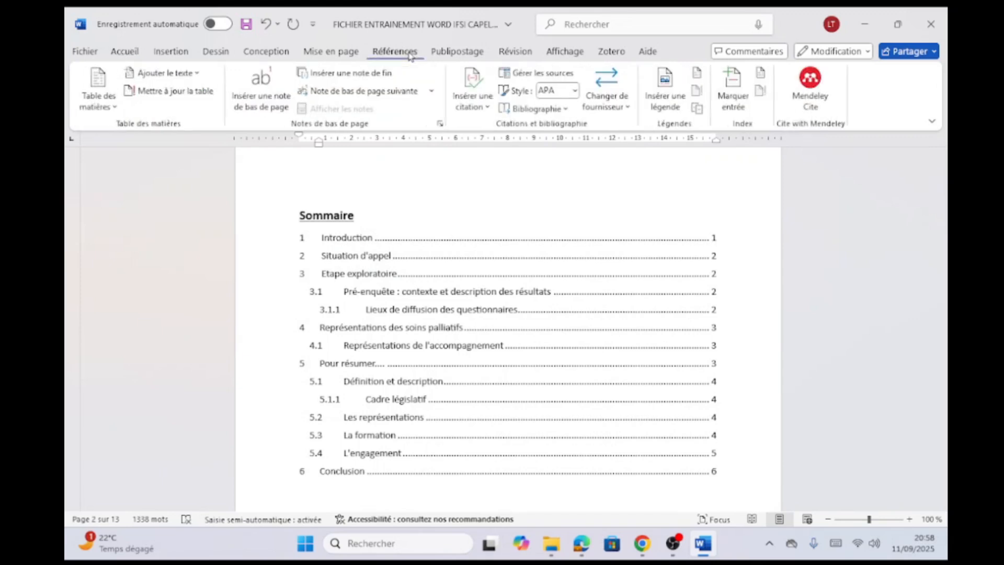
{"action": "left_click", "coordinate": [176, 91]}
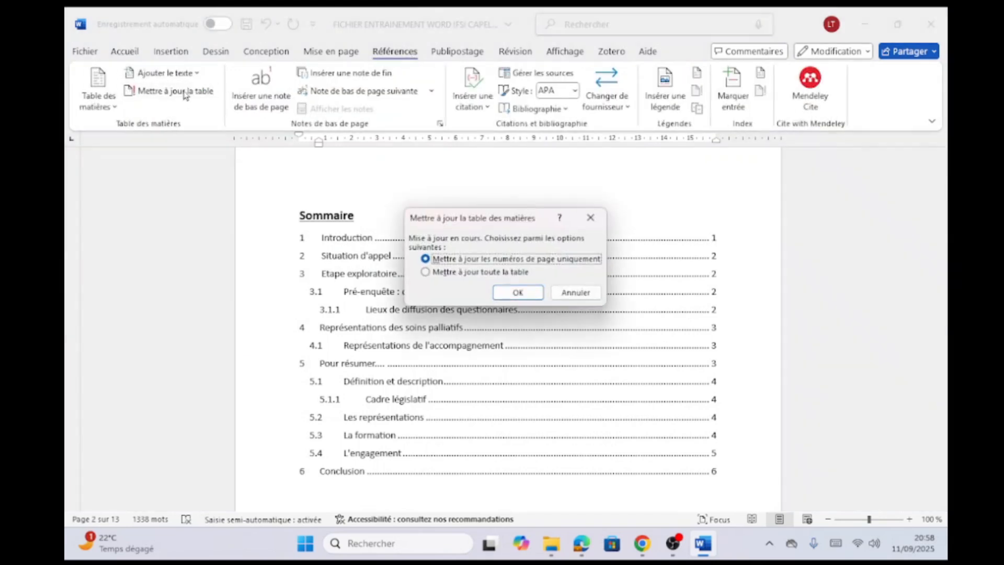
{"action": "left_click", "coordinate": [426, 273]}
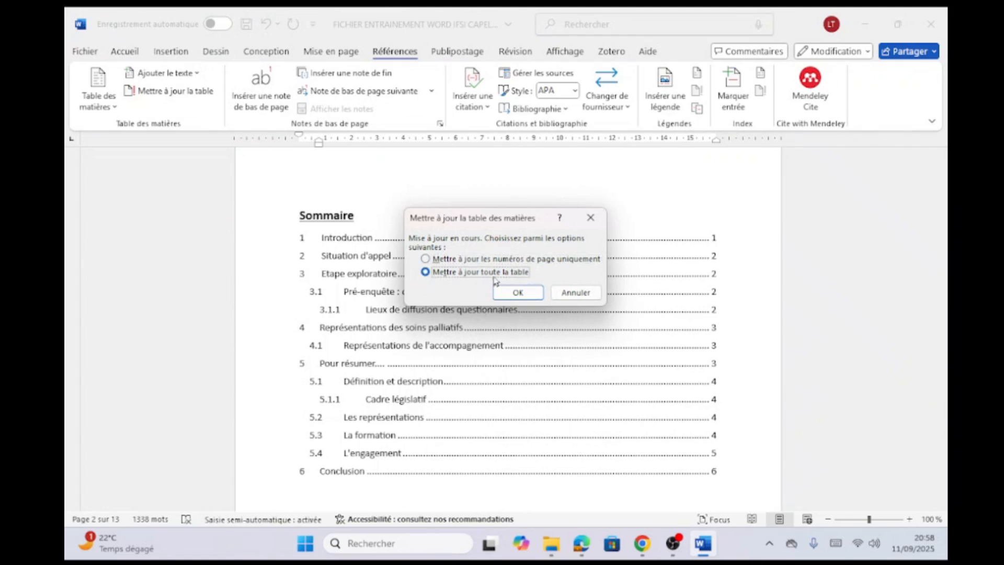
{"action": "left_click", "coordinate": [518, 293]}
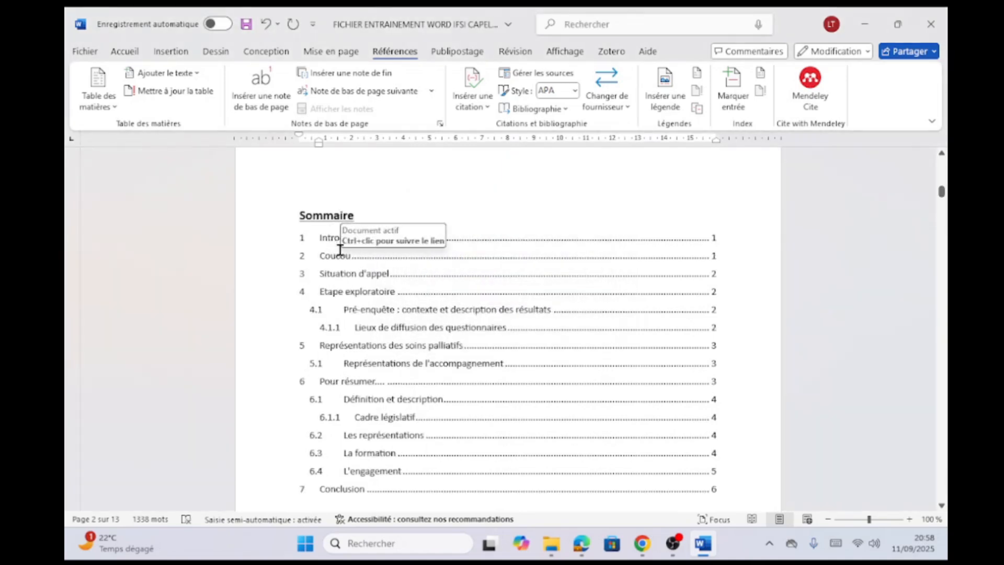
Modify the Titre 1 style to use the Calibri (Corps) font at size 14.
{"action": "scroll", "coordinate": [508, 362], "scroll_direction": "down", "scroll_amount": 8}
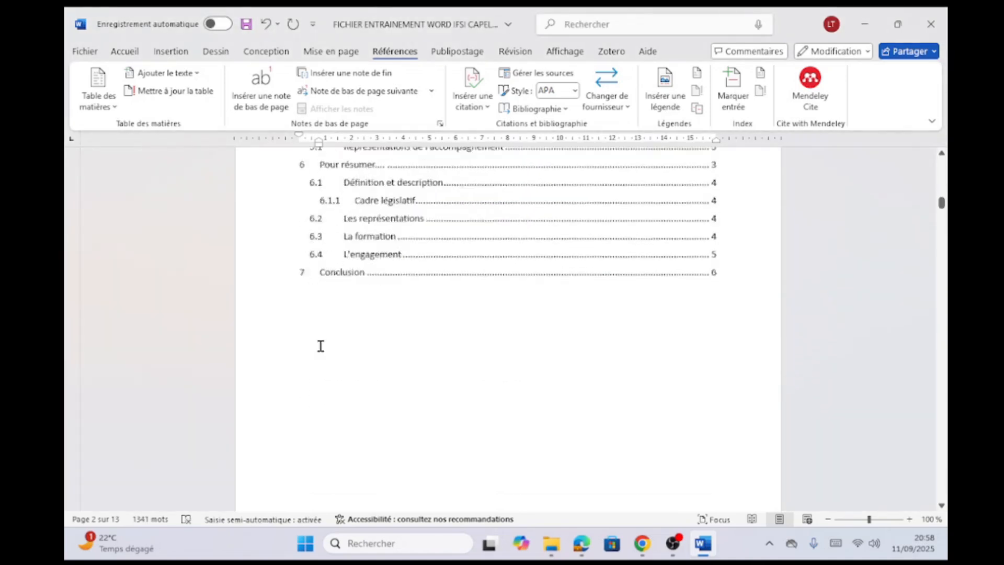
{"action": "scroll", "coordinate": [437, 300], "scroll_direction": "down", "scroll_amount": 3}
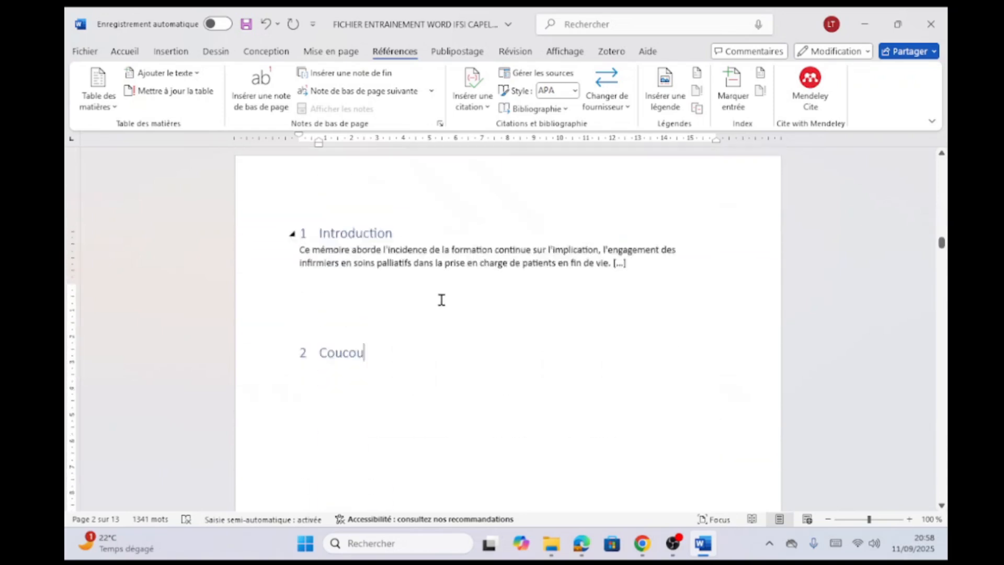
{"action": "scroll", "coordinate": [440, 300], "scroll_direction": "up", "scroll_amount": 3}
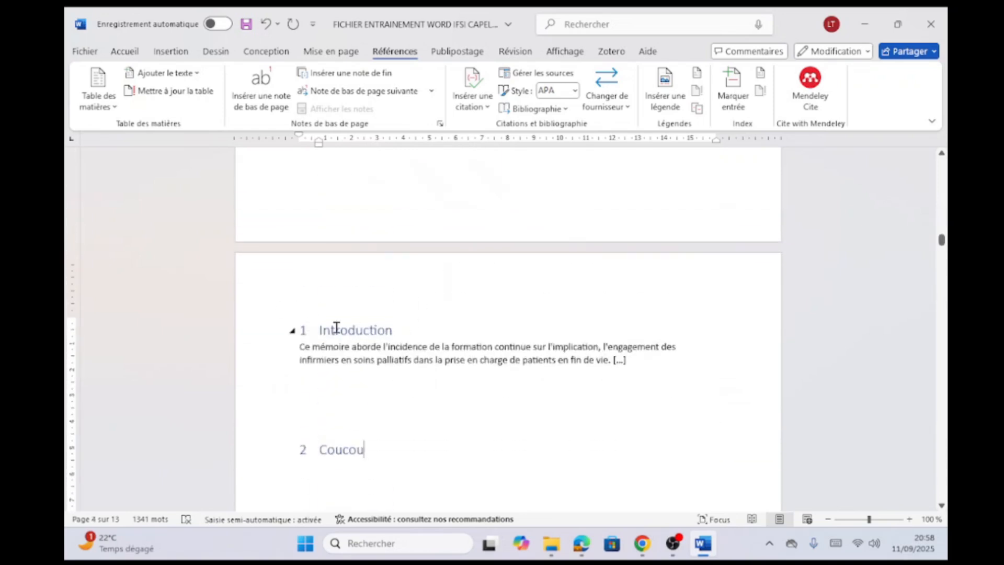
{"action": "left_click", "coordinate": [125, 51]}
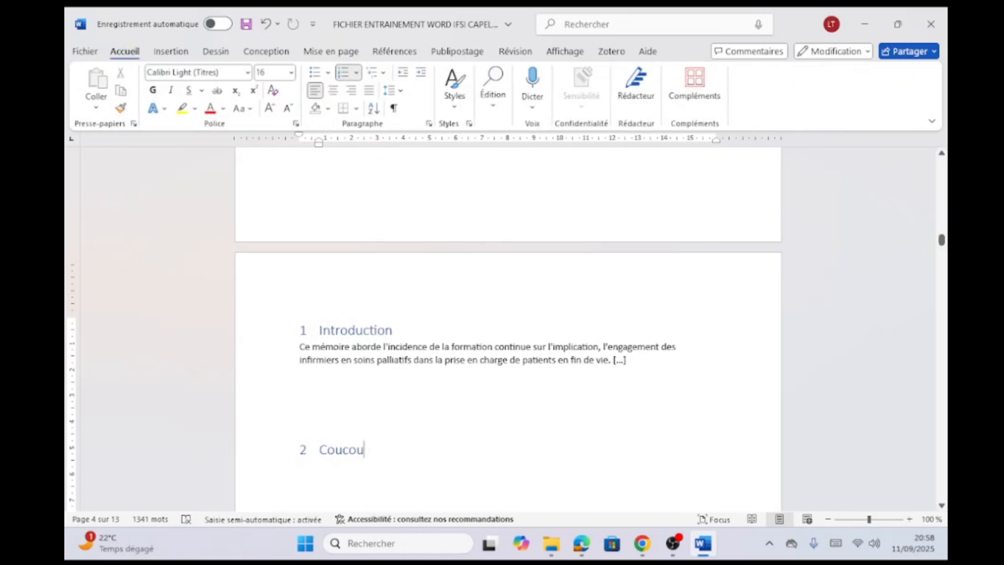
{"action": "left_click", "coordinate": [456, 107]}
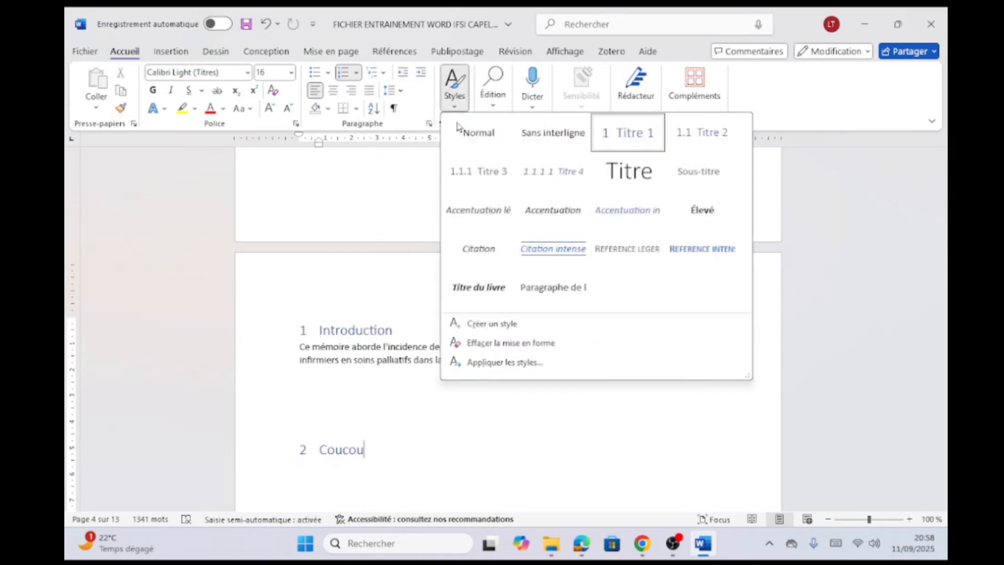
{"action": "right_click", "coordinate": [631, 140]}
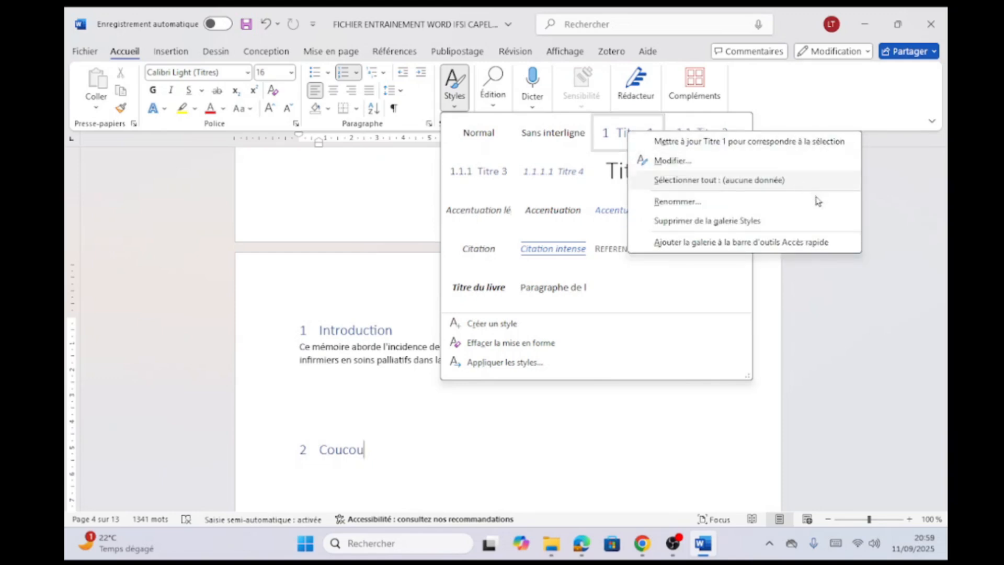
{"action": "left_click", "coordinate": [673, 162]}
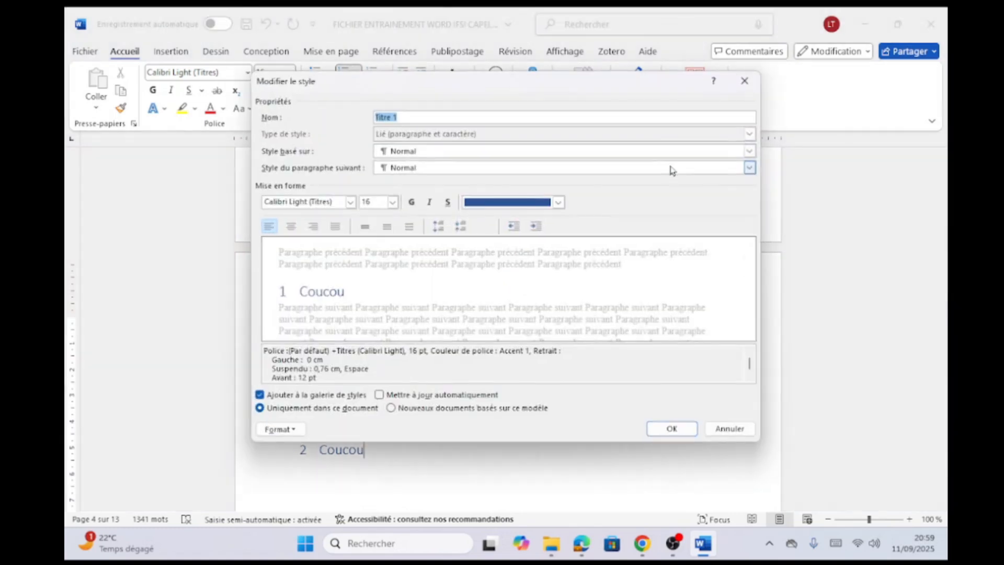
{"action": "left_click", "coordinate": [343, 204]}
{"action": "left_click", "coordinate": [350, 203]}
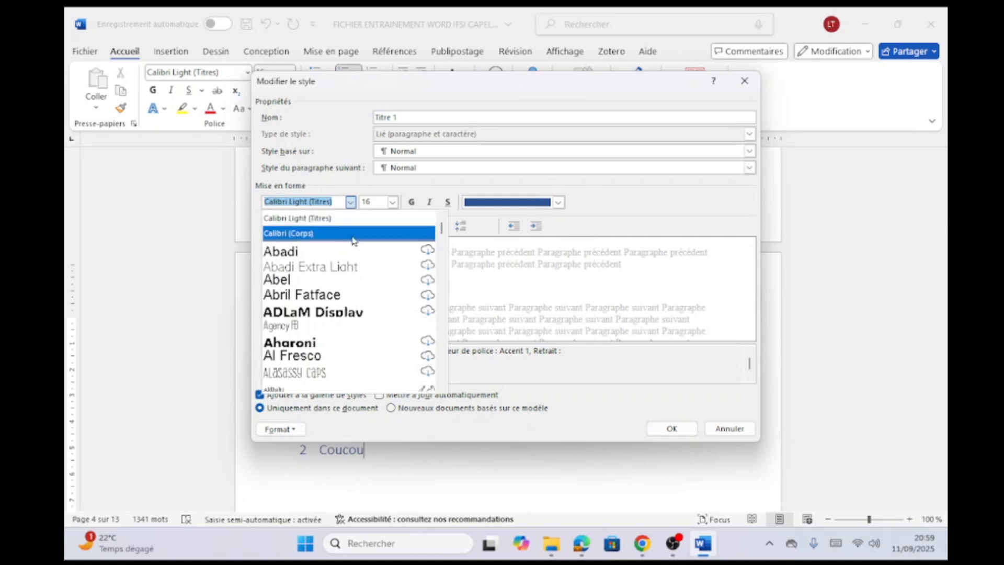
{"action": "left_click", "coordinate": [351, 236]}
{"action": "left_click", "coordinate": [392, 201]}
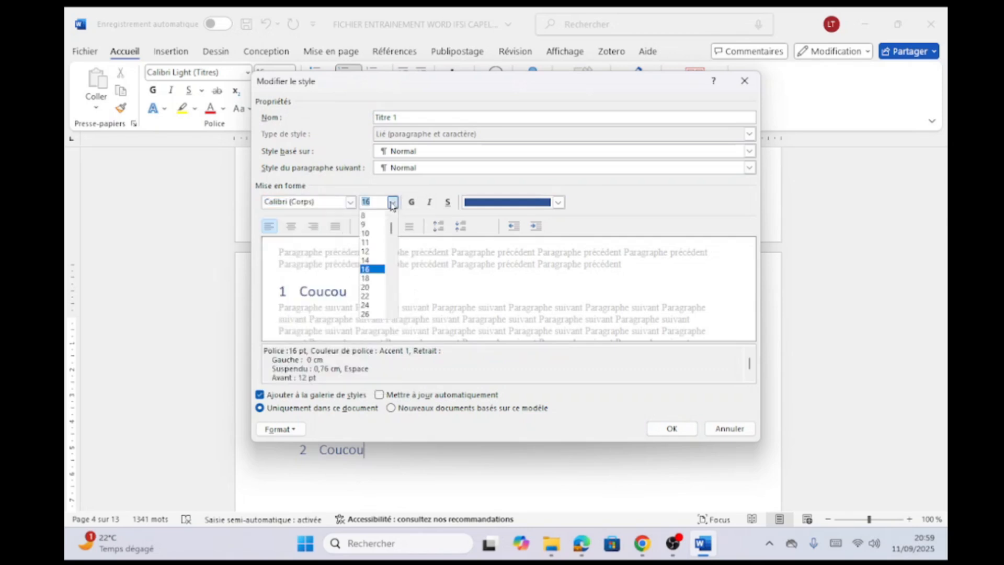
{"action": "left_click", "coordinate": [379, 260]}
Make the Titre 1 style bold and underlined with the automatic font colour, and apply the style changes.
{"action": "left_click", "coordinate": [411, 202]}
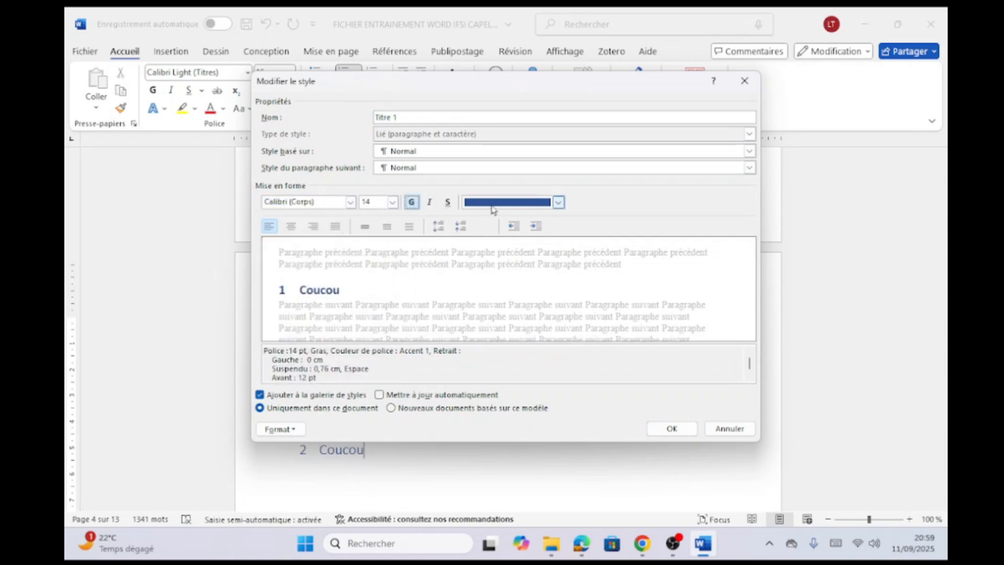
{"action": "left_click", "coordinate": [492, 209]}
{"action": "left_click", "coordinate": [474, 223]}
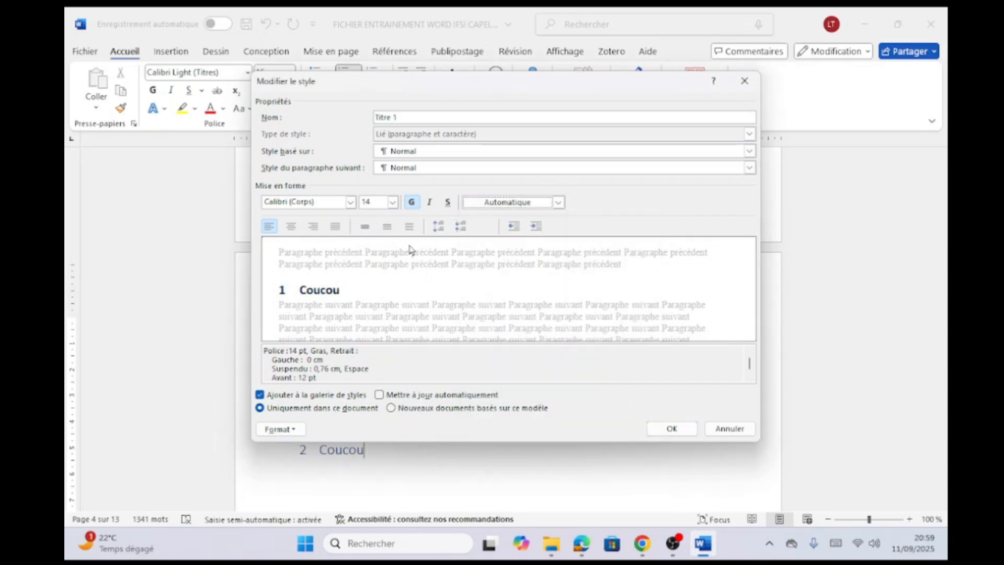
{"action": "left_click", "coordinate": [448, 203]}
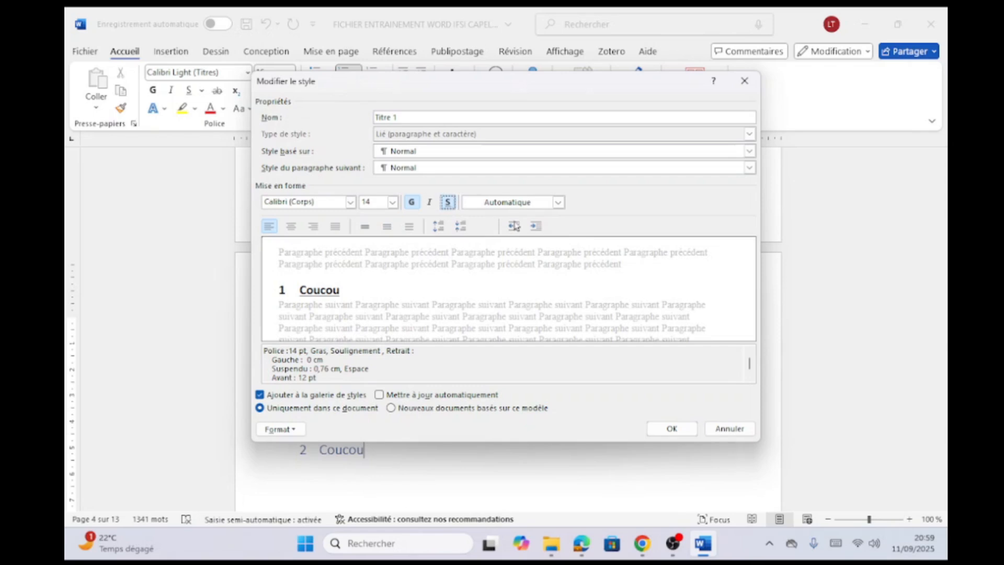
{"action": "left_click", "coordinate": [671, 429]}
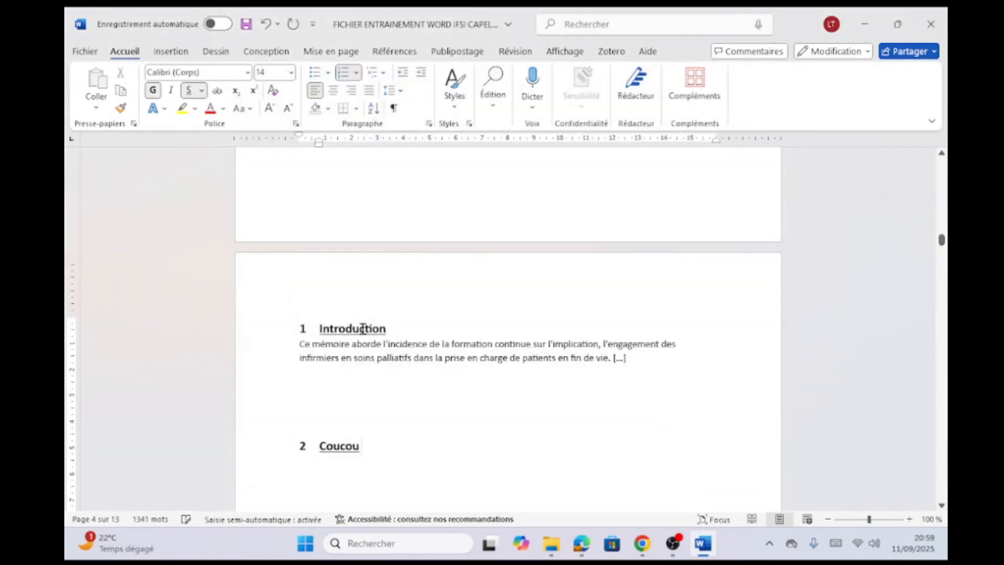
Modify the Titre 2 style to use the Calibri (Corps) font at size 14.
{"action": "scroll", "coordinate": [374, 428], "scroll_direction": "down", "scroll_amount": 10}
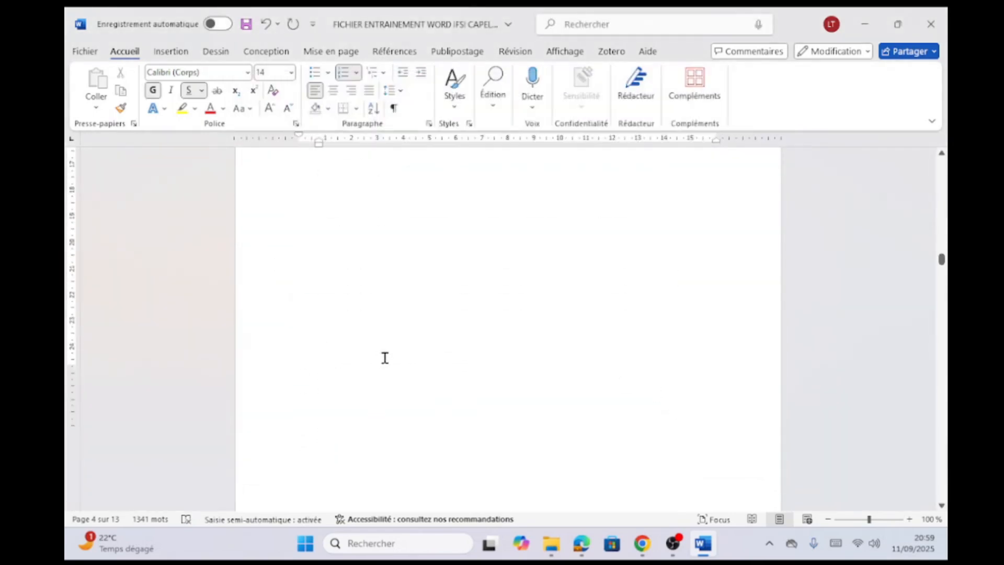
{"action": "scroll", "coordinate": [399, 354], "scroll_direction": "up", "scroll_amount": 10}
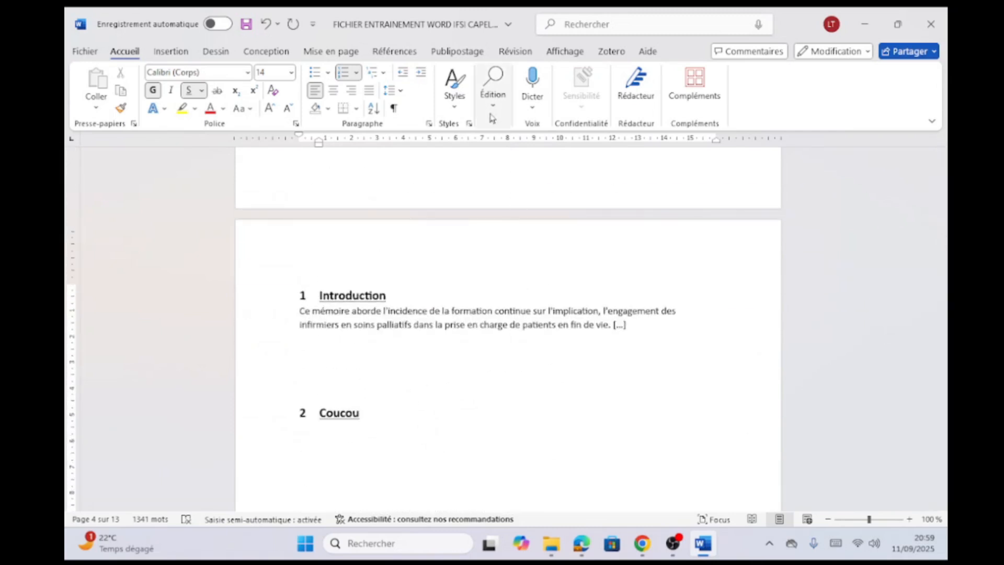
{"action": "left_click", "coordinate": [454, 107]}
{"action": "right_click", "coordinate": [699, 135]}
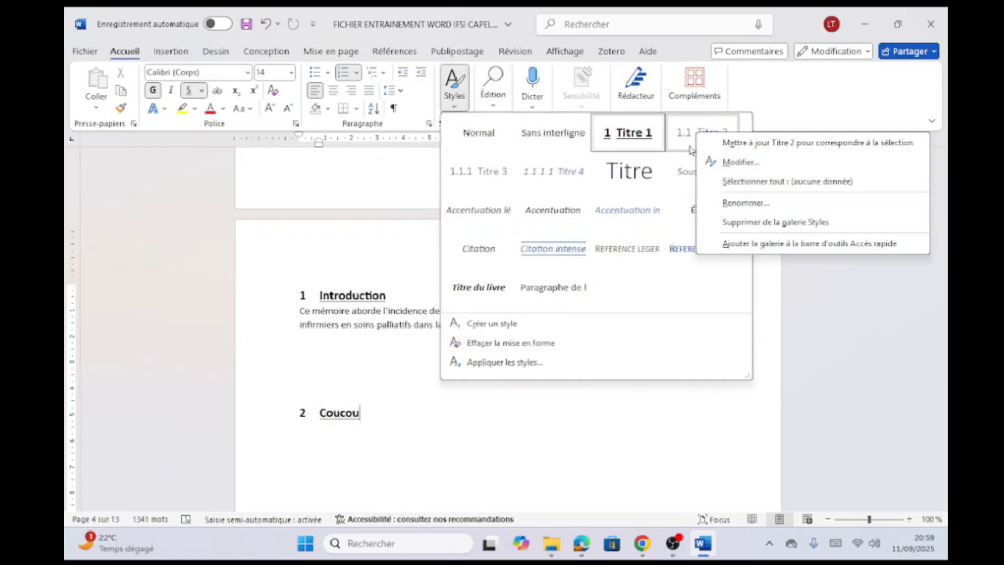
{"action": "left_click", "coordinate": [727, 162]}
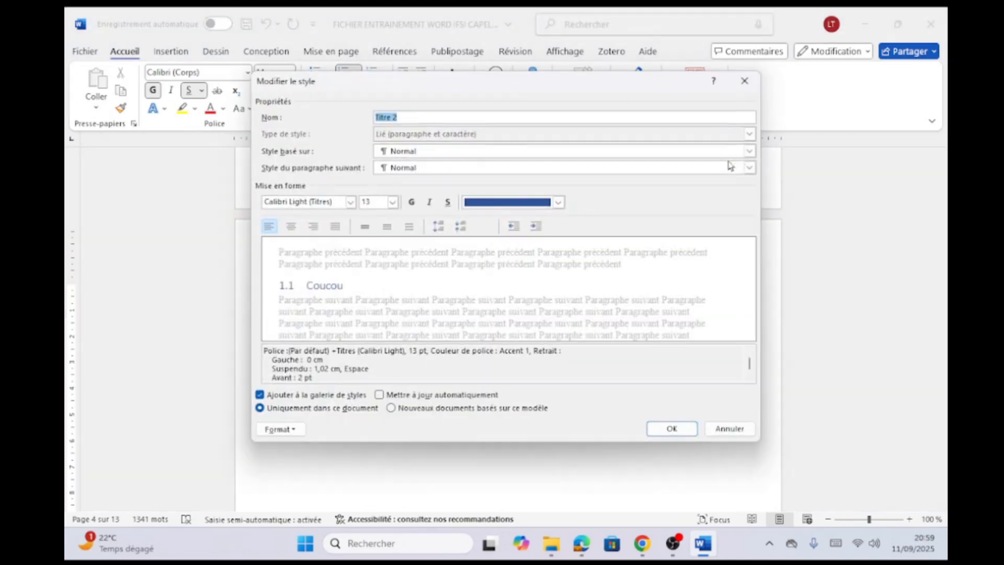
{"action": "left_click", "coordinate": [351, 202]}
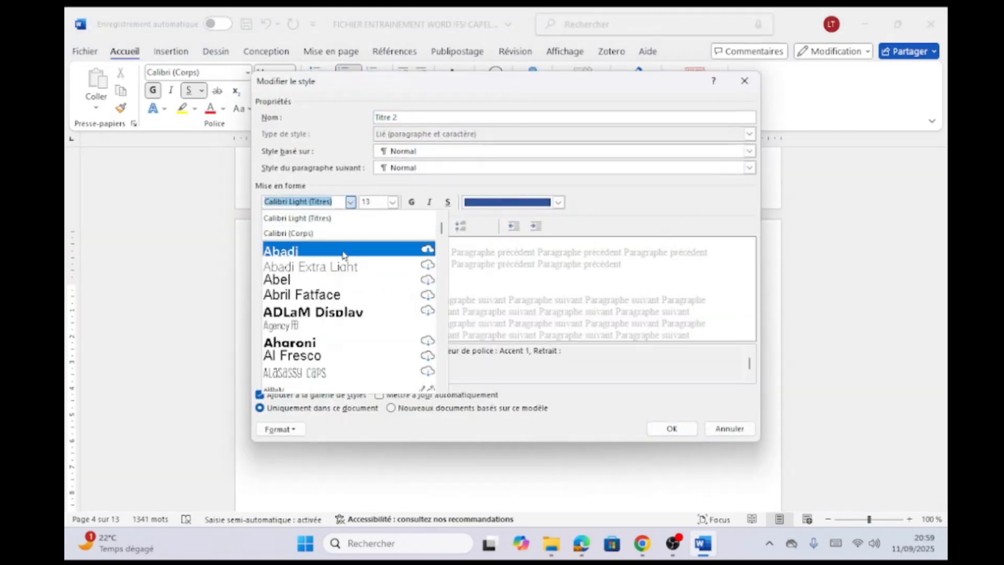
{"action": "left_click", "coordinate": [343, 236]}
{"action": "left_click", "coordinate": [394, 205]}
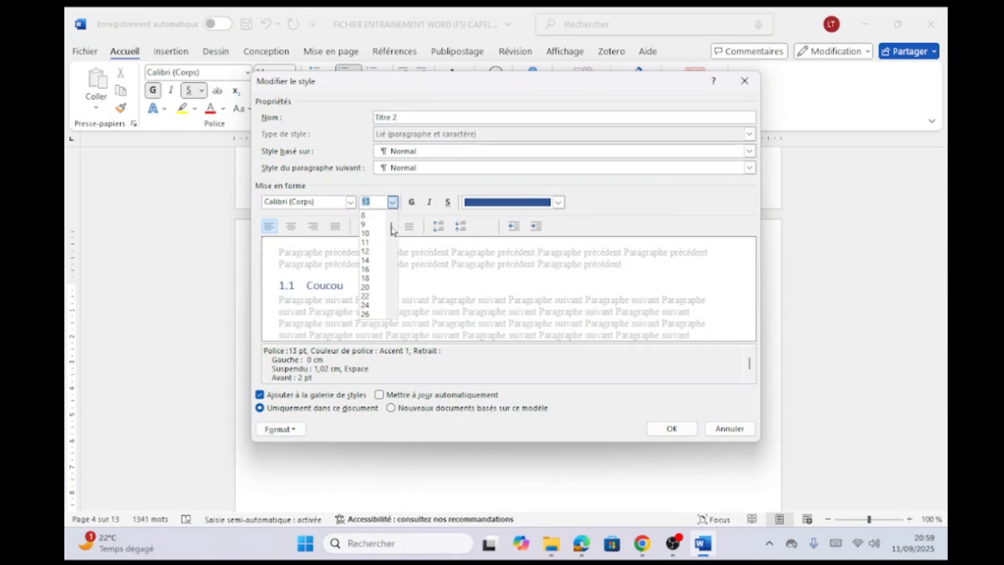
{"action": "left_click", "coordinate": [378, 264]}
Make the Titre 2 style bold and set its font colour to automatic.
{"action": "left_click", "coordinate": [412, 202]}
{"action": "left_click", "coordinate": [558, 202]}
{"action": "left_click", "coordinate": [478, 221]}
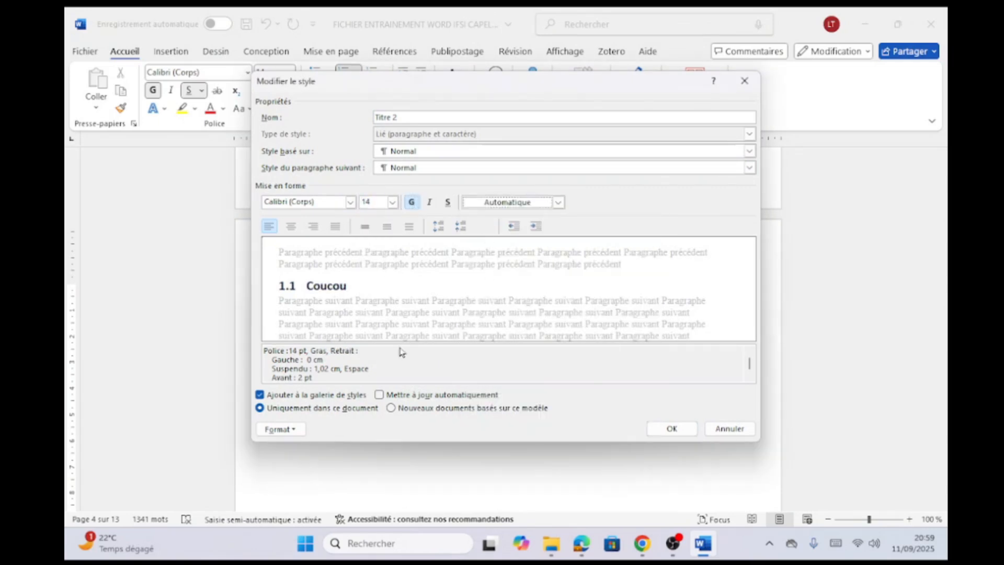
Apply the all-capitals (Capitales) font effect to the Titre 2 style, leaving small capitals off.
{"action": "left_click", "coordinate": [297, 436]}
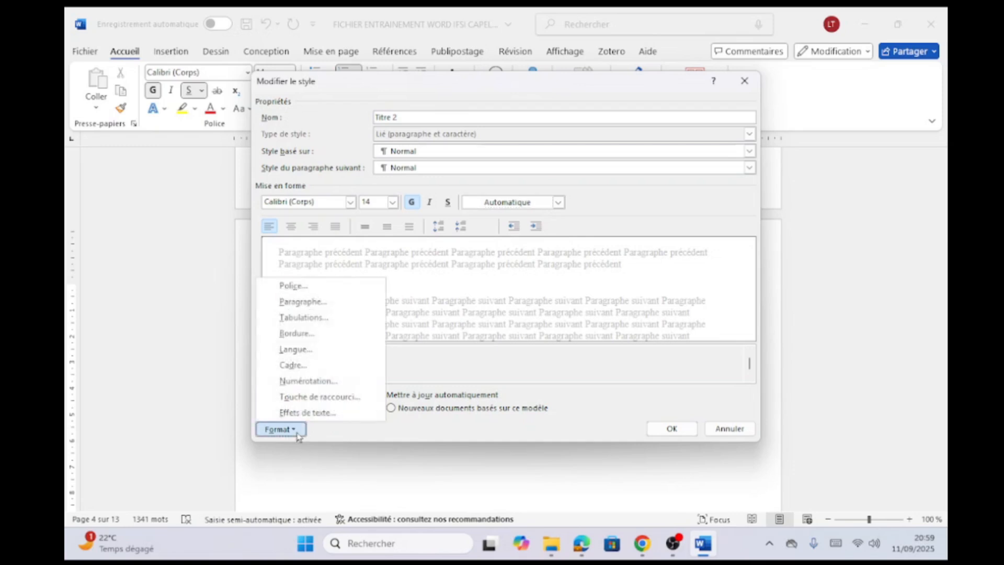
{"action": "left_click", "coordinate": [315, 288]}
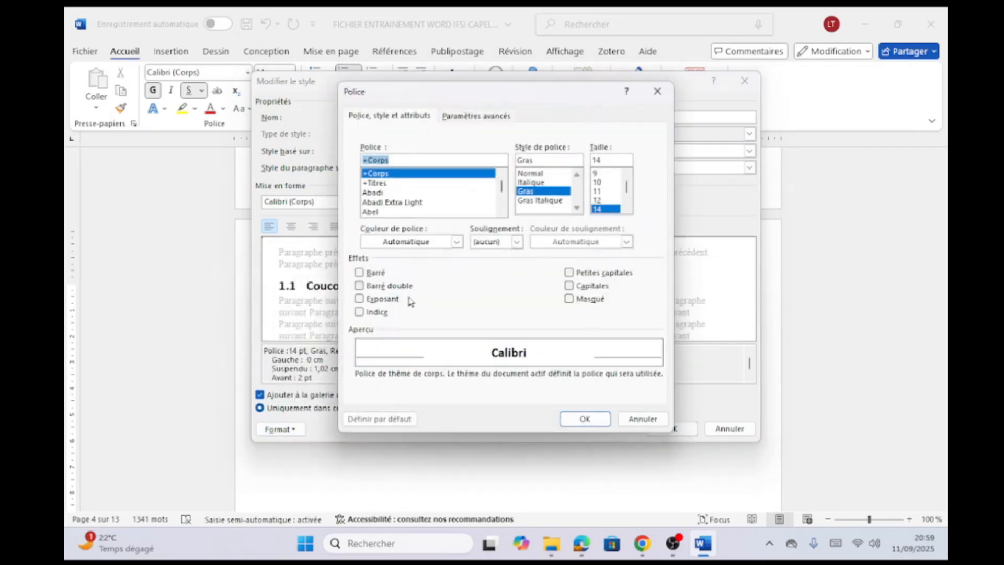
{"action": "left_click", "coordinate": [570, 273]}
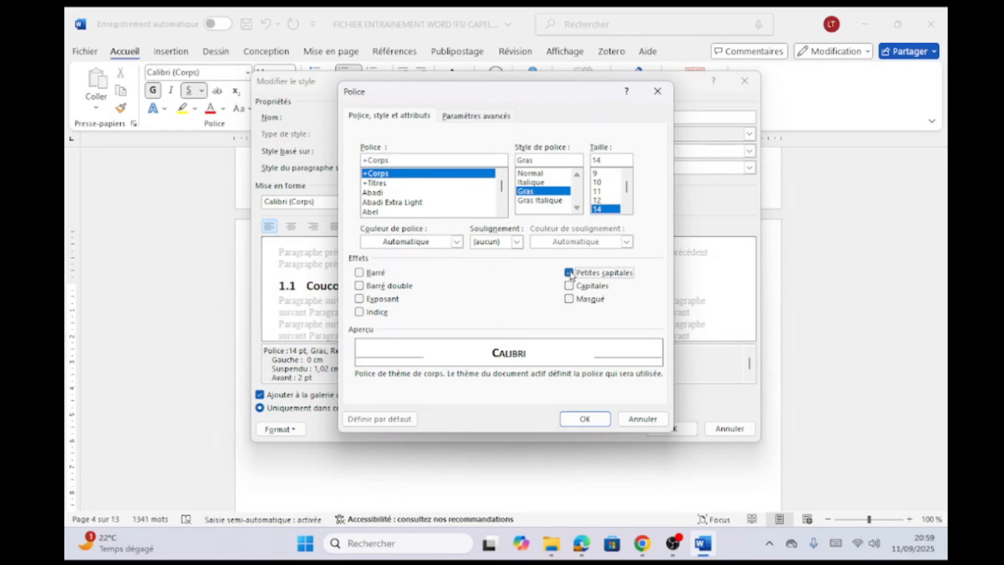
{"action": "left_click", "coordinate": [569, 273]}
{"action": "left_click", "coordinate": [570, 287]}
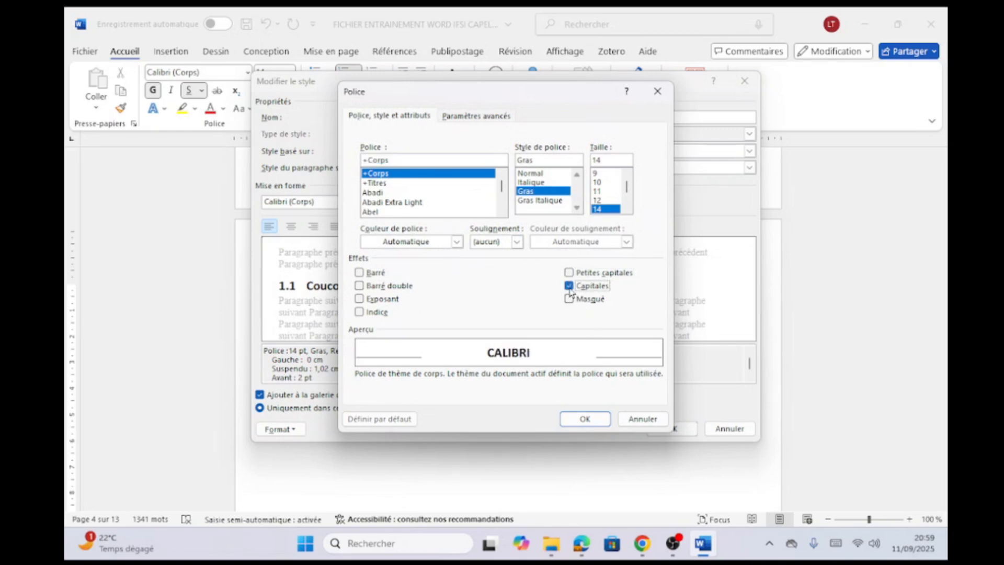
{"action": "left_click", "coordinate": [585, 419]}
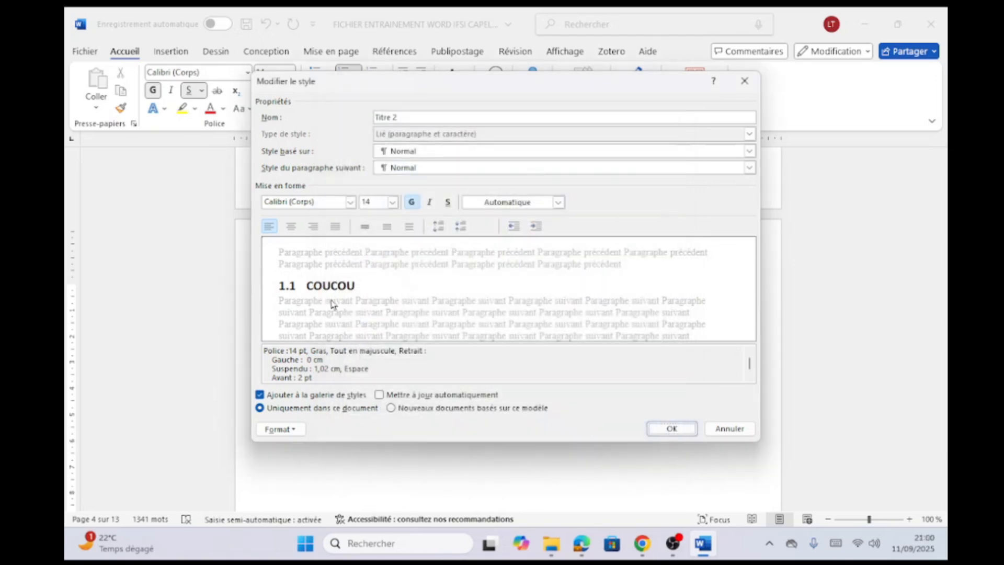
Centre the Titre 2 style with single line spacing, and apply the style changes.
{"action": "left_click", "coordinate": [387, 227]}
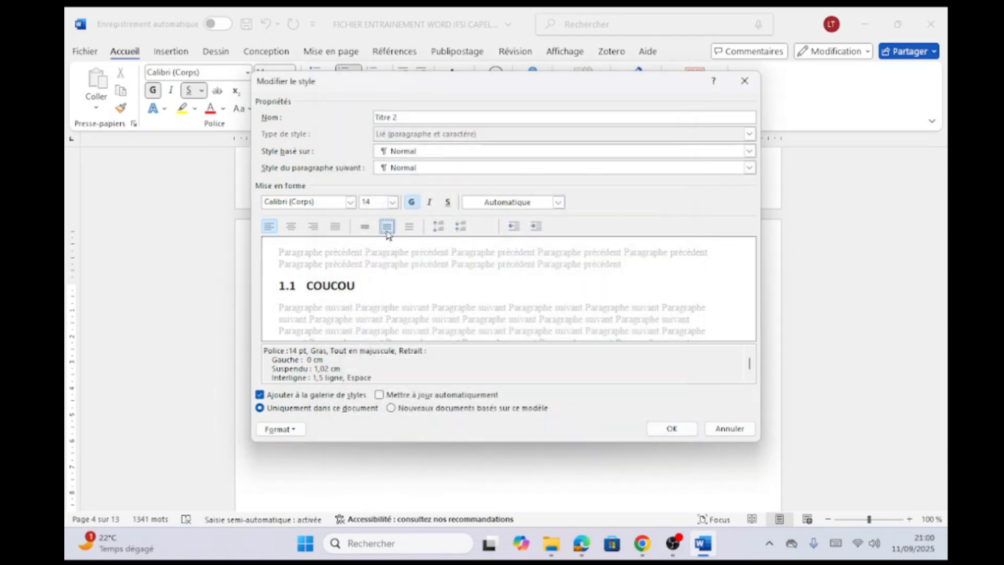
{"action": "left_click", "coordinate": [293, 228]}
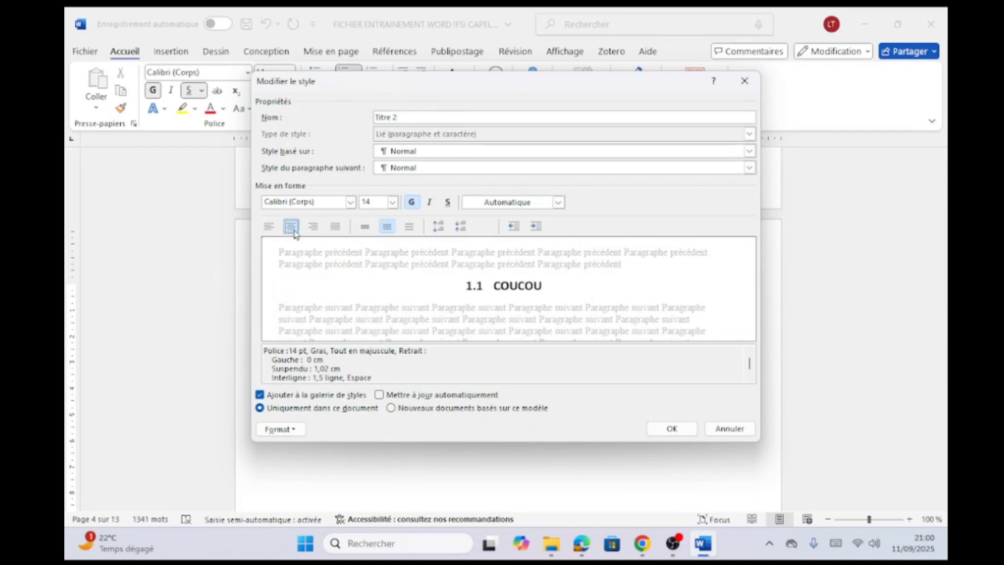
{"action": "left_click", "coordinate": [367, 228]}
{"action": "double_click", "coordinate": [294, 230]}
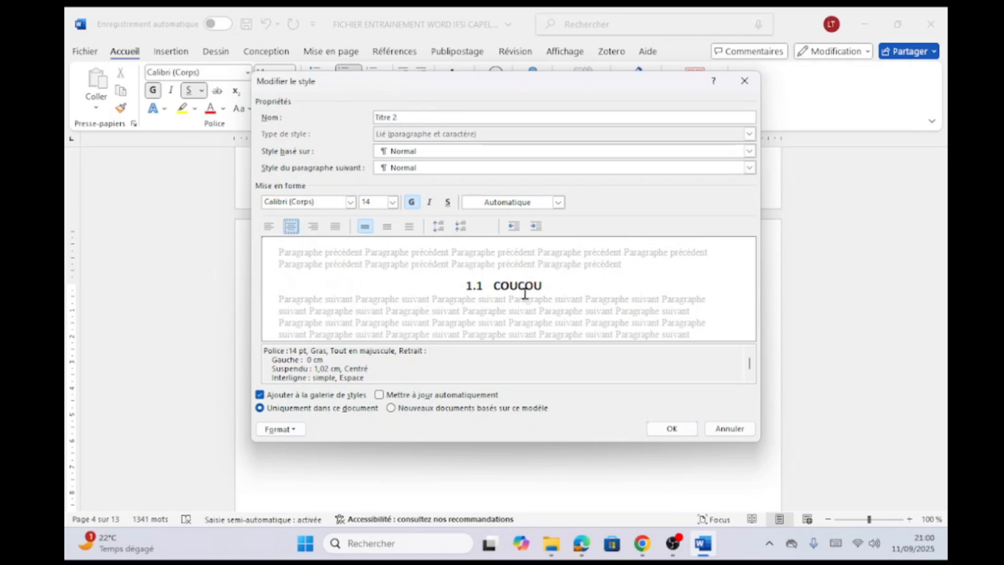
{"action": "left_click", "coordinate": [672, 428]}
Check the restyled Titre 1 and Titre 2 headings through the document, and return to the Sommaire page.
{"action": "scroll", "coordinate": [525, 366], "scroll_direction": "down", "scroll_amount": 10}
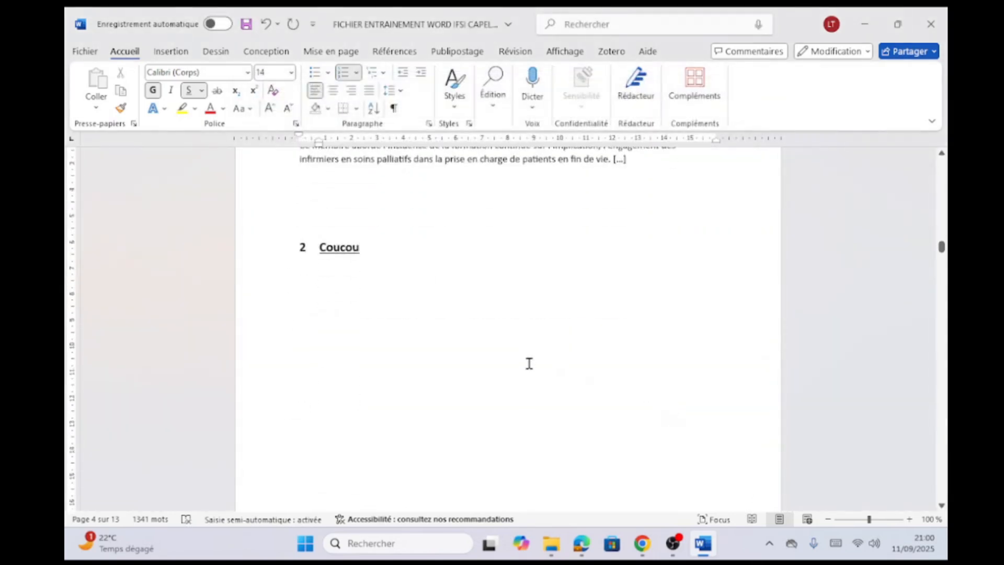
{"action": "scroll", "coordinate": [530, 353], "scroll_direction": "down", "scroll_amount": 15}
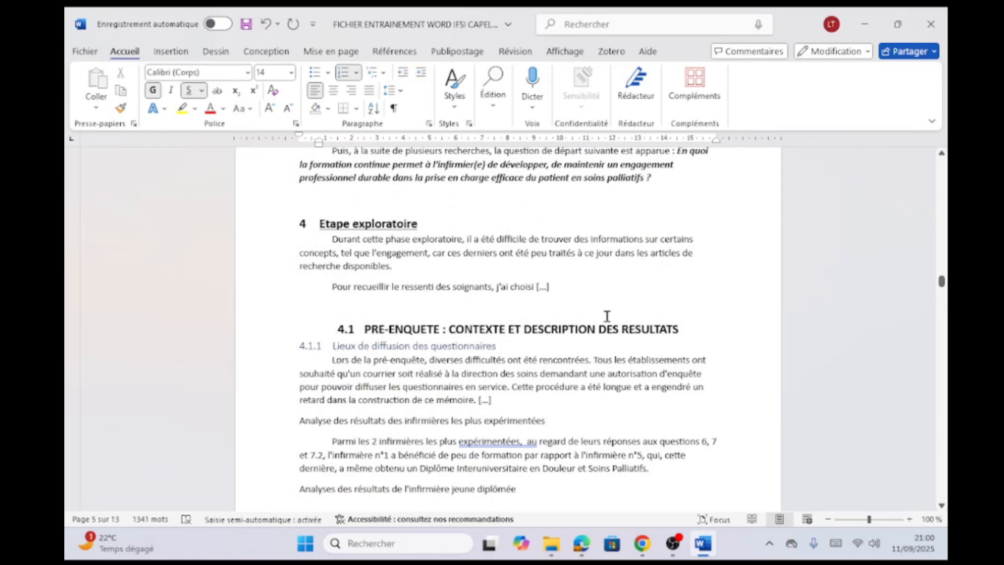
{"action": "scroll", "coordinate": [478, 362], "scroll_direction": "up", "scroll_amount": 12}
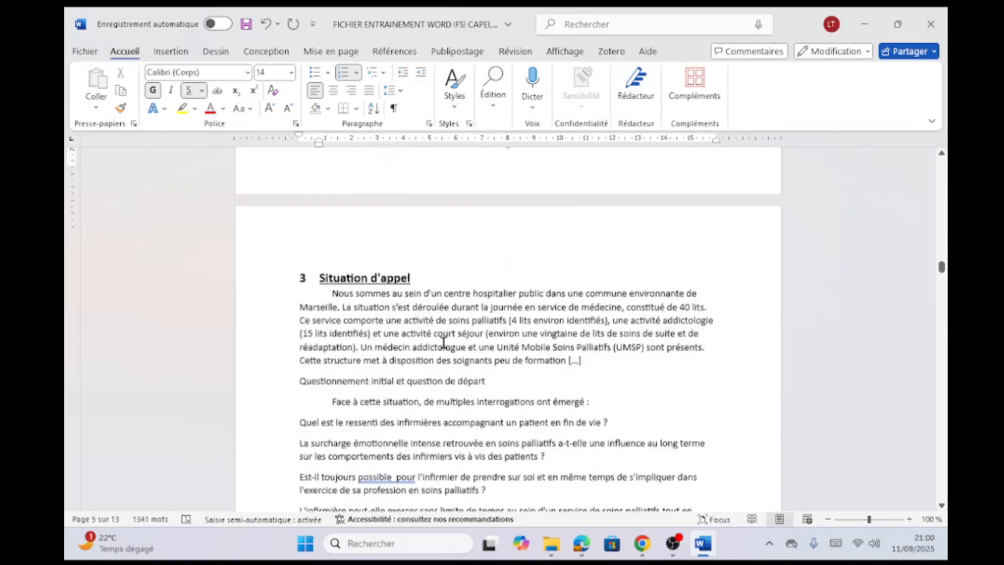
{"action": "scroll", "coordinate": [426, 329], "scroll_direction": "up", "scroll_amount": 12}
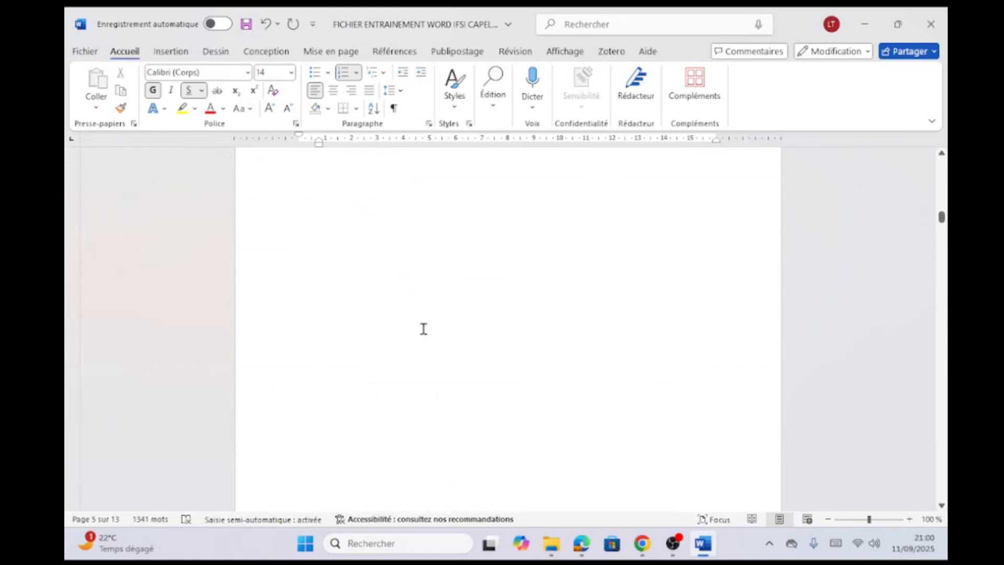
{"action": "scroll", "coordinate": [426, 335], "scroll_direction": "up", "scroll_amount": 10}
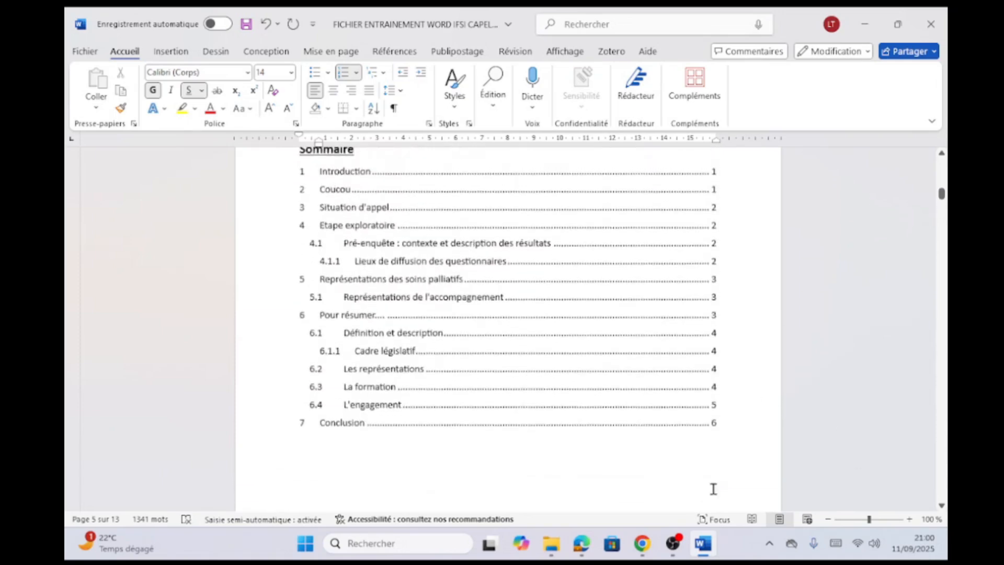